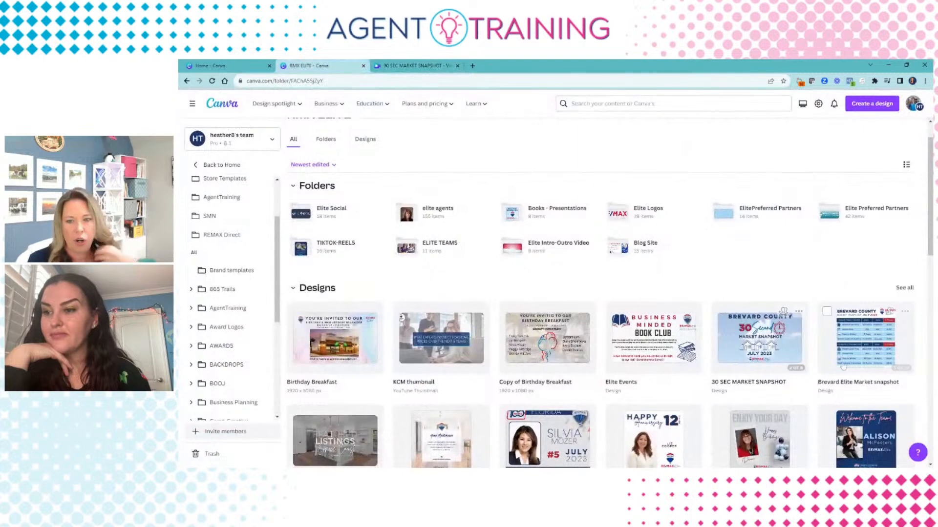
# Step: Open the Brevard Elite Market snapshot design for viewing, and return to the RMX ELITE folder to look over its project folders
pyautogui.click(841, 364)
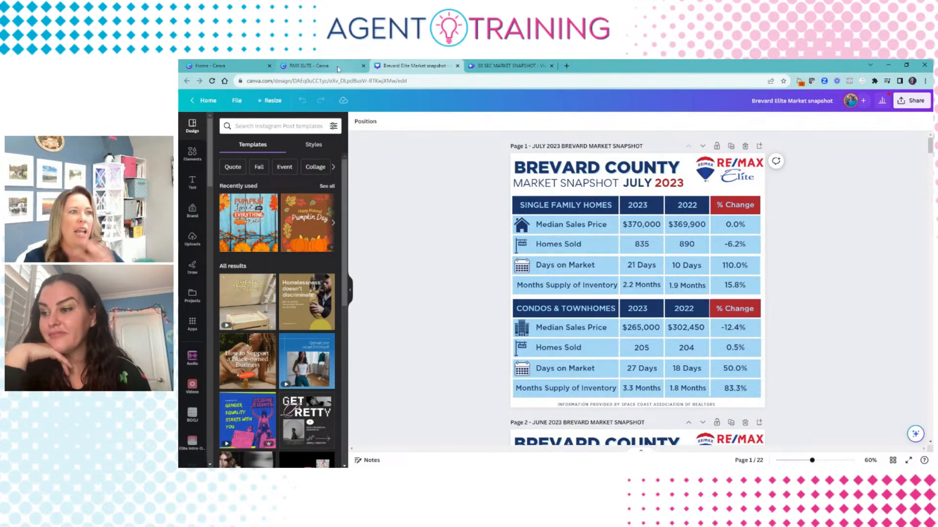
pyautogui.click(322, 65)
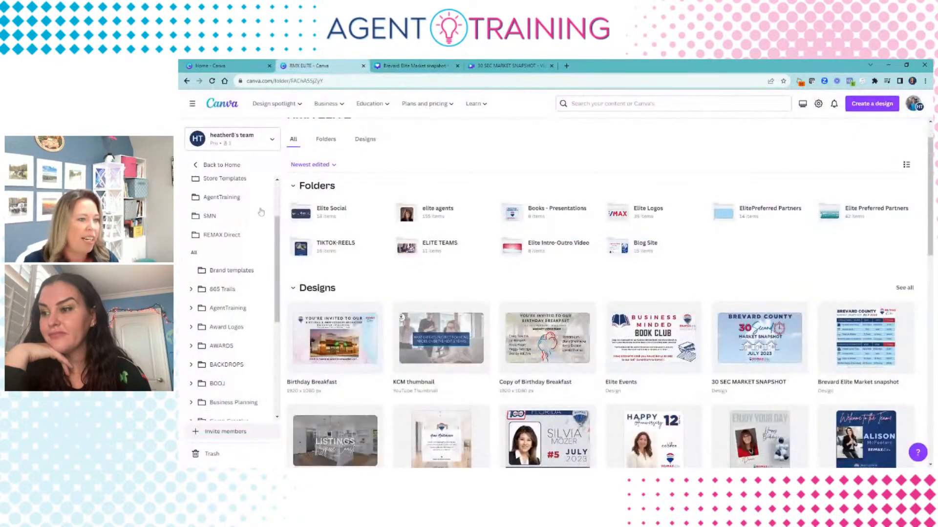
pyautogui.scroll(2, 225, 238)
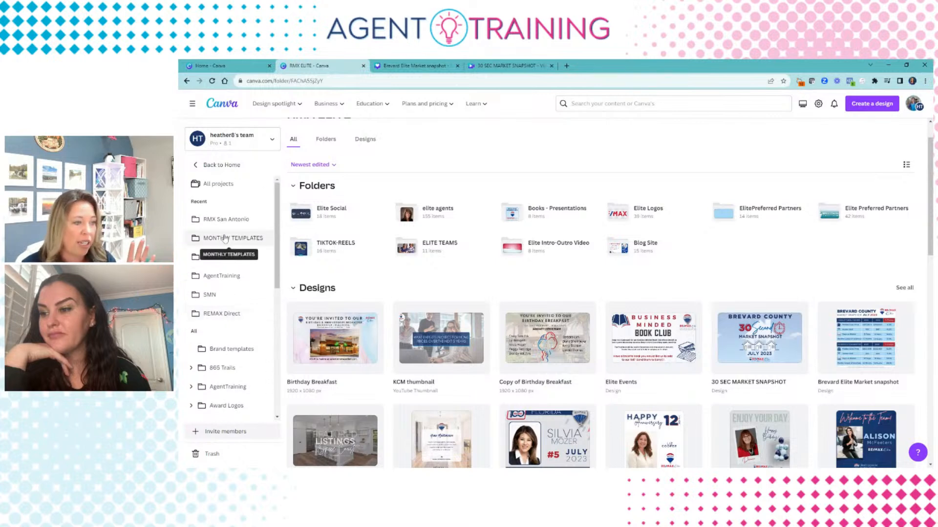
pyautogui.scroll(-3, 225, 259)
pyautogui.scroll(3, 280, 240)
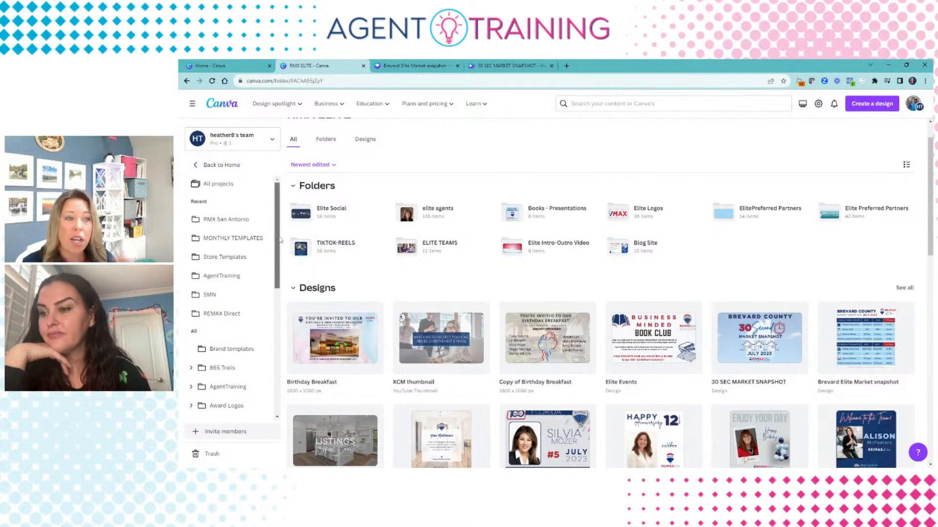
# Step: Open the agent's starred folder from the home page, show more of its designs, and open the Brevard County Relocation Guide
pyautogui.click(222, 103)
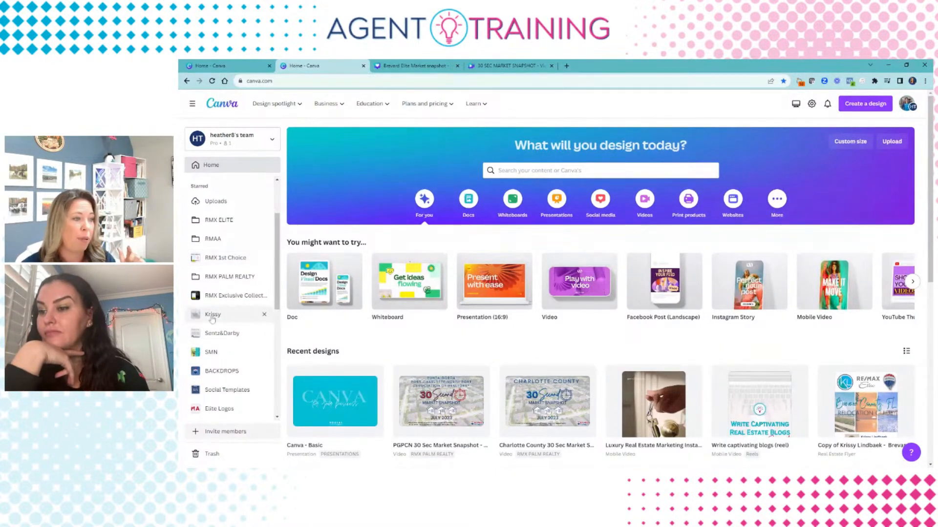
pyautogui.click(213, 315)
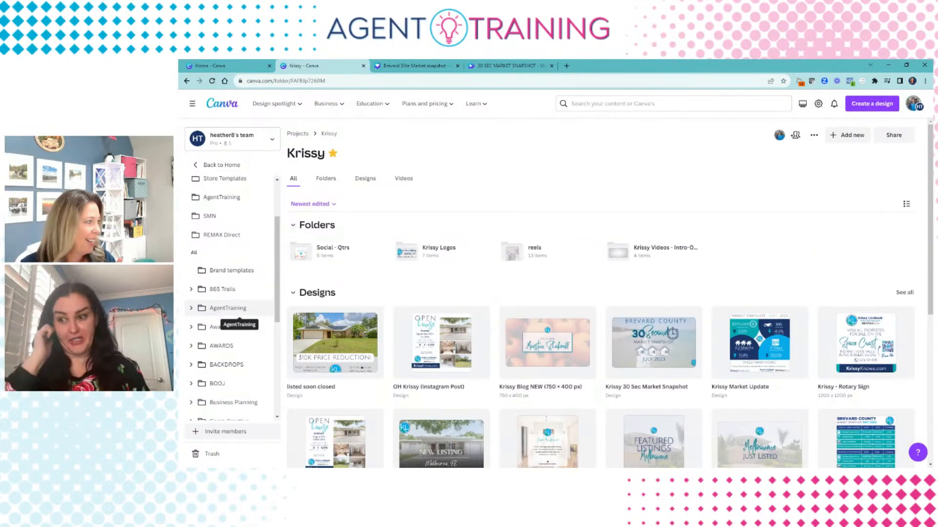
pyautogui.scroll(-2, 607, 280)
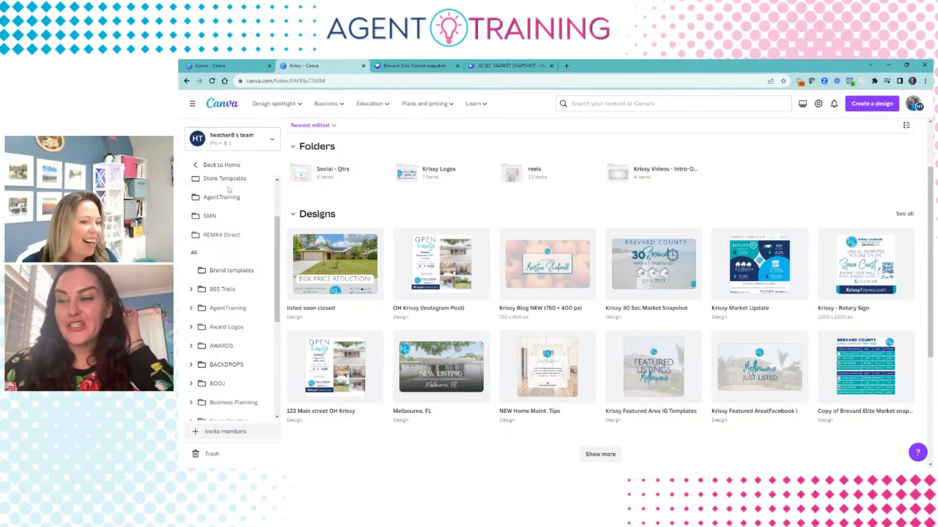
pyautogui.click(602, 455)
pyautogui.scroll(-2, 558, 306)
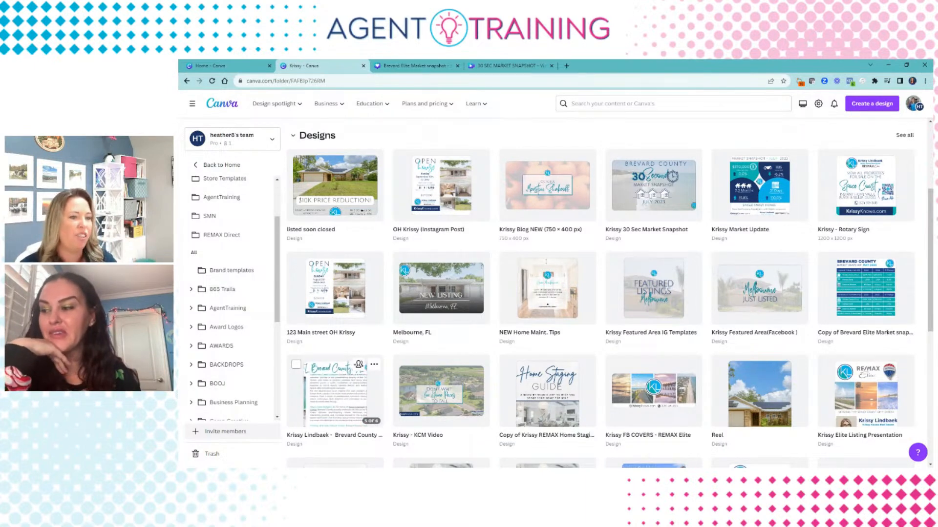
pyautogui.click(345, 391)
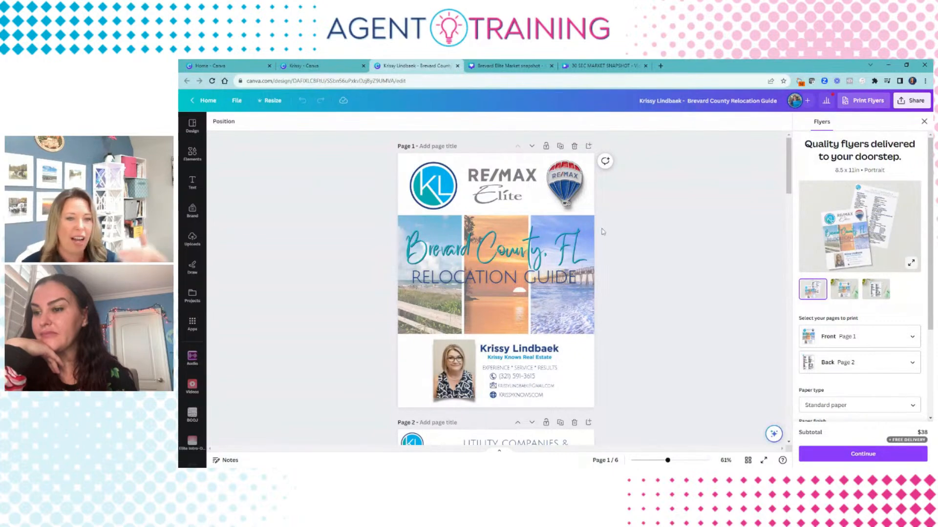
# Step: Look through the relocation guide's pages, from the cover to the Explore the Great Outdoors page
pyautogui.scroll(-7, 602, 231)
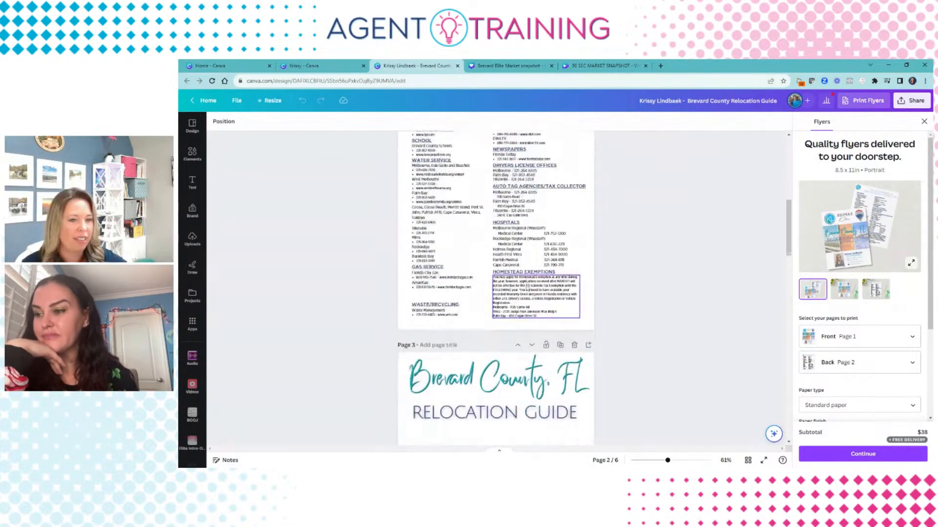
pyautogui.scroll(-6, 442, 295)
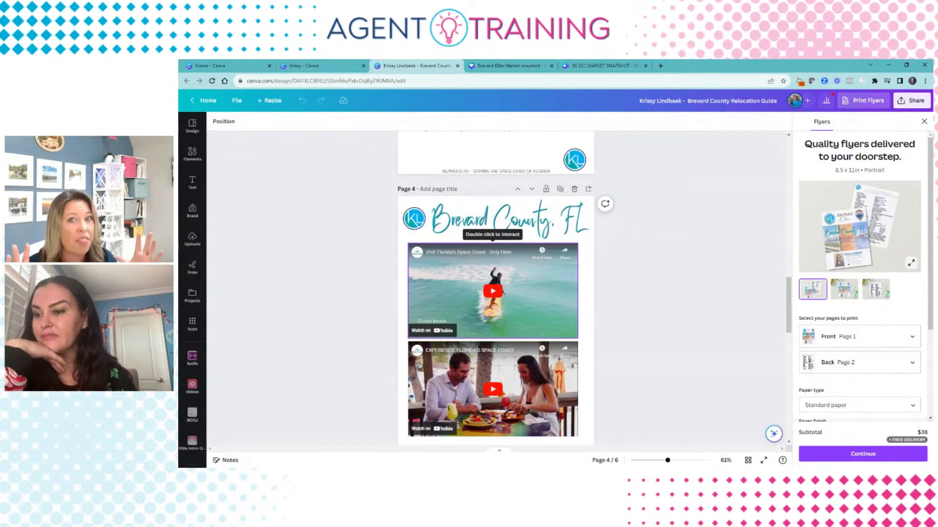
pyautogui.scroll(-5, 445, 285)
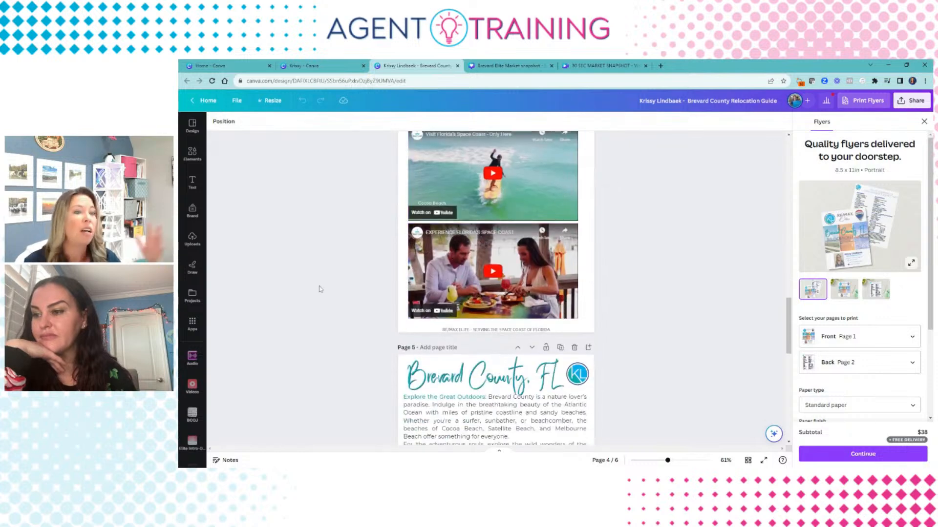
pyautogui.scroll(-10, 537, 275)
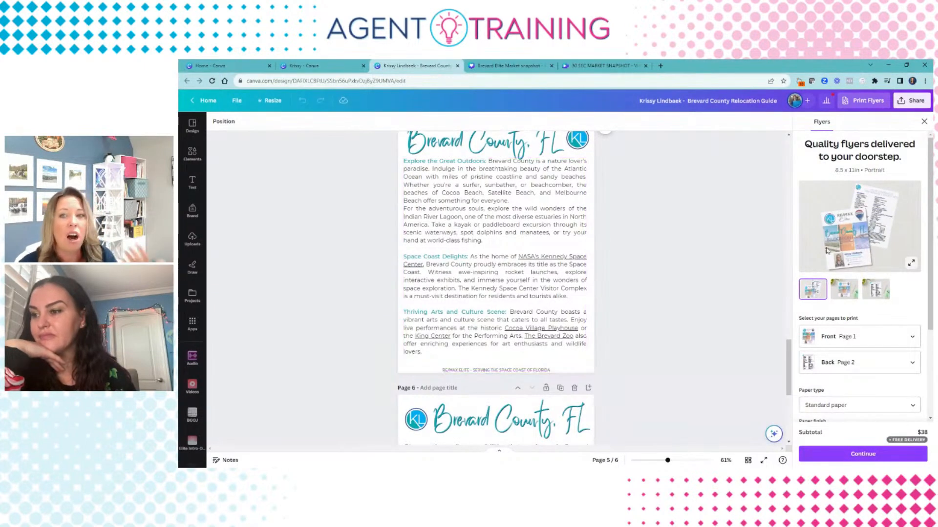
# Step: Dismiss the flyer printing offer and bring up the Website publishing option among the relocation guide's sharing options
pyautogui.click(924, 121)
pyautogui.click(912, 101)
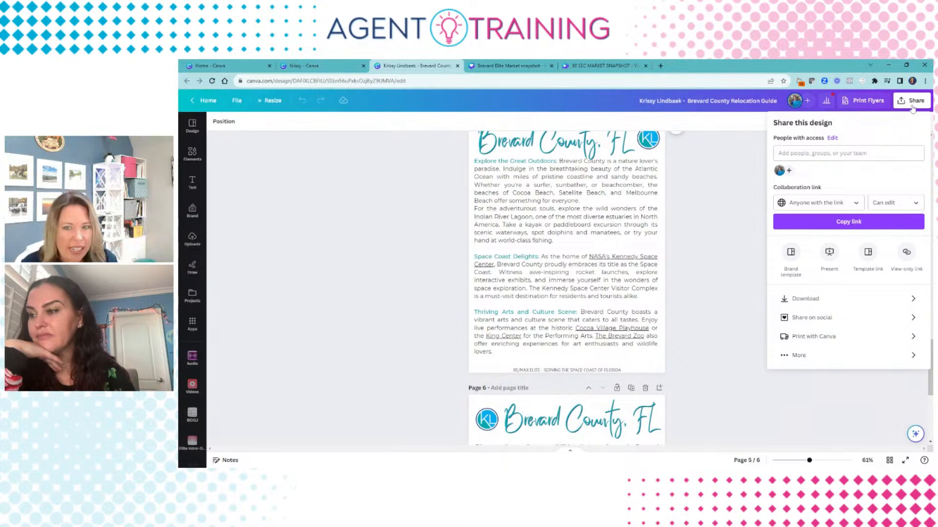
pyautogui.scroll(5, 664, 195)
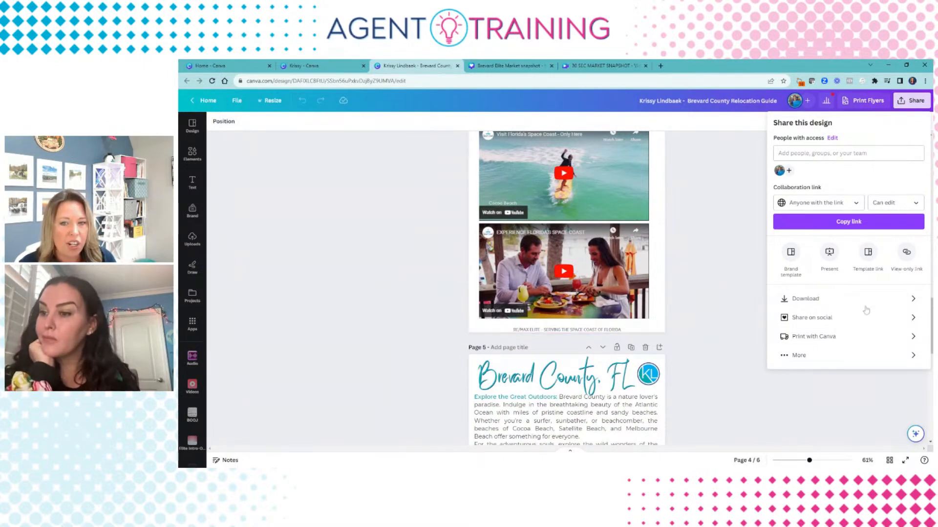
pyautogui.click(801, 356)
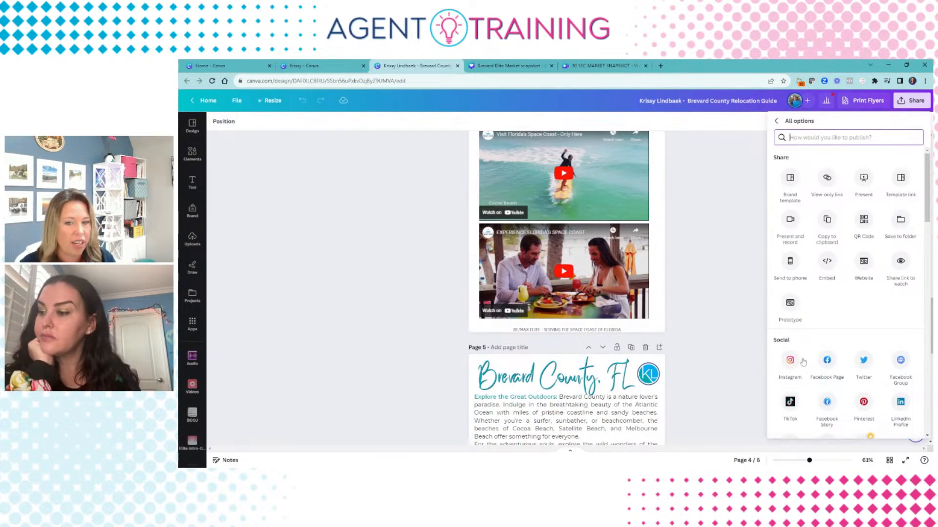
pyautogui.click(864, 266)
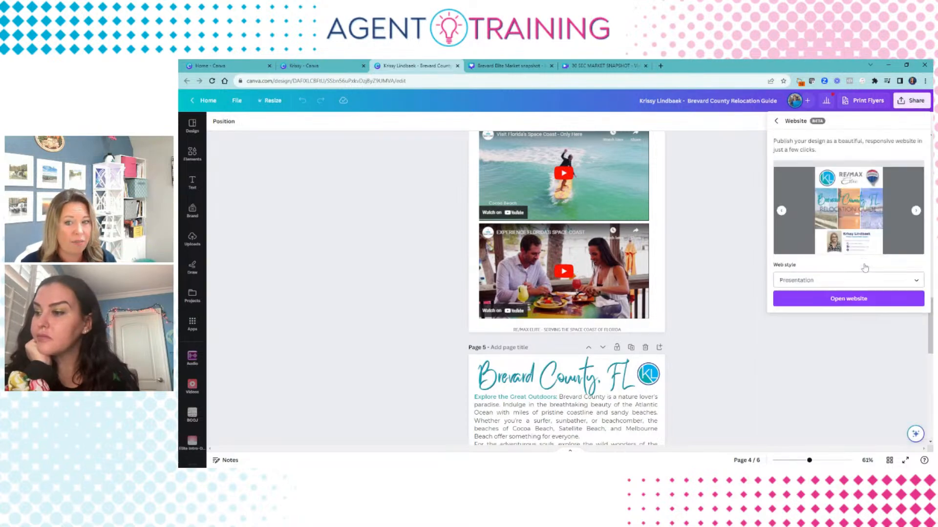
# Step: Preview further pages of the guide, set the web style to Scrolling, and open the design as a website
pyautogui.click(786, 281)
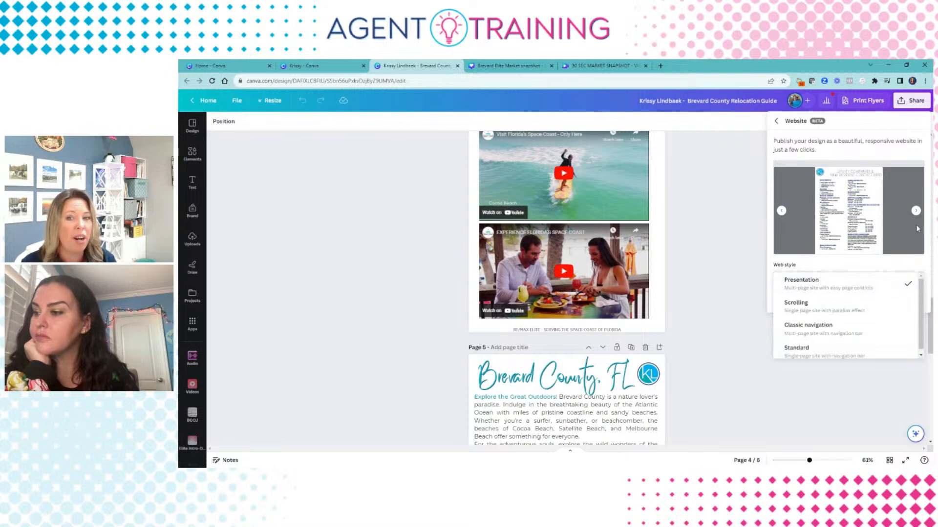
pyautogui.click(916, 211)
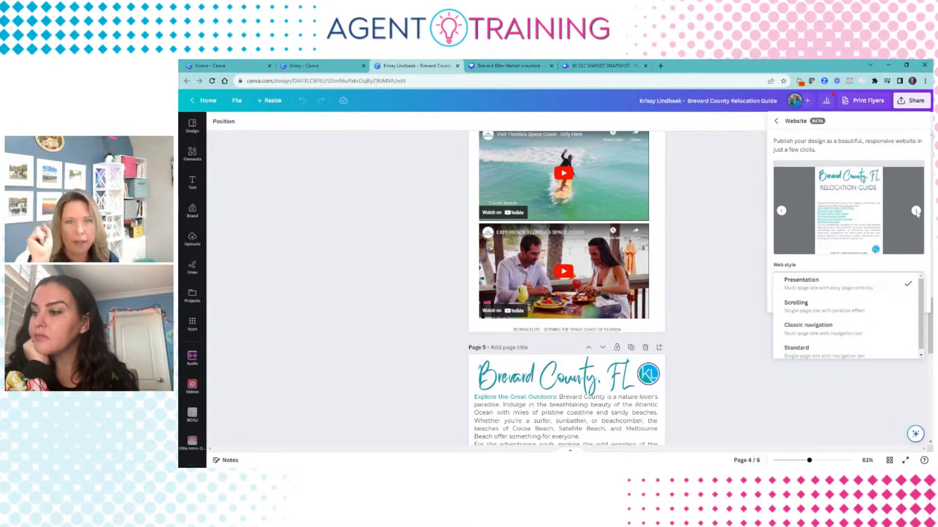
pyautogui.click(845, 307)
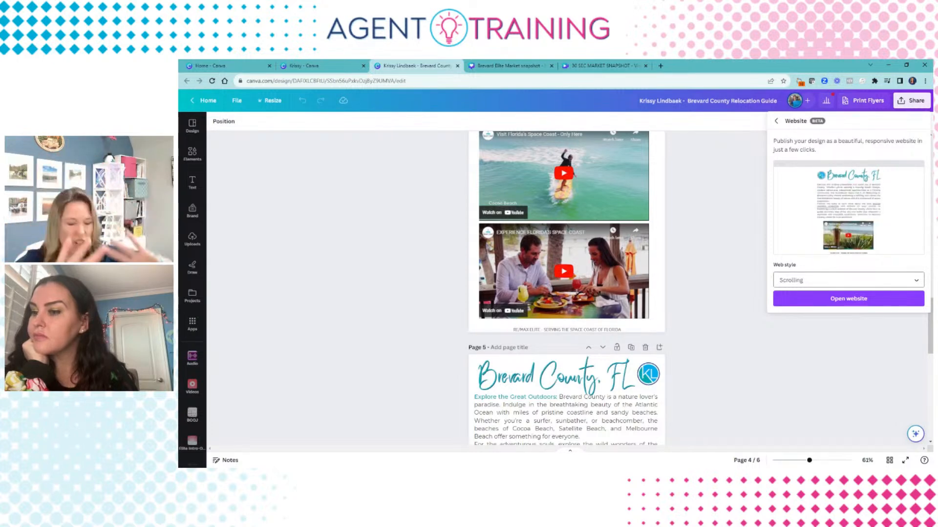
pyautogui.click(874, 299)
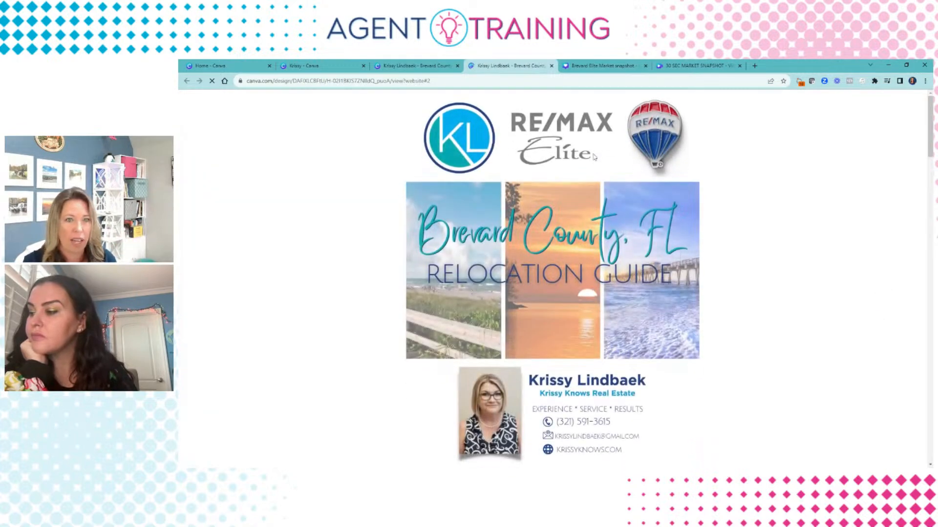
# Step: Examine the relocation guide website from its cover through the utility contacts, embedded videos and linked attractions
pyautogui.scroll(-4, 587, 191)
pyautogui.scroll(-10, 581, 202)
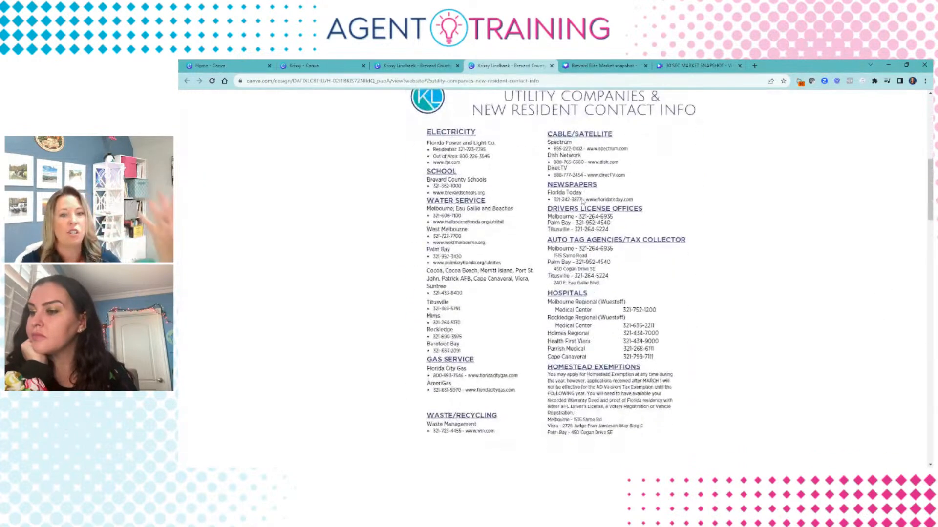
pyautogui.scroll(-7, 553, 279)
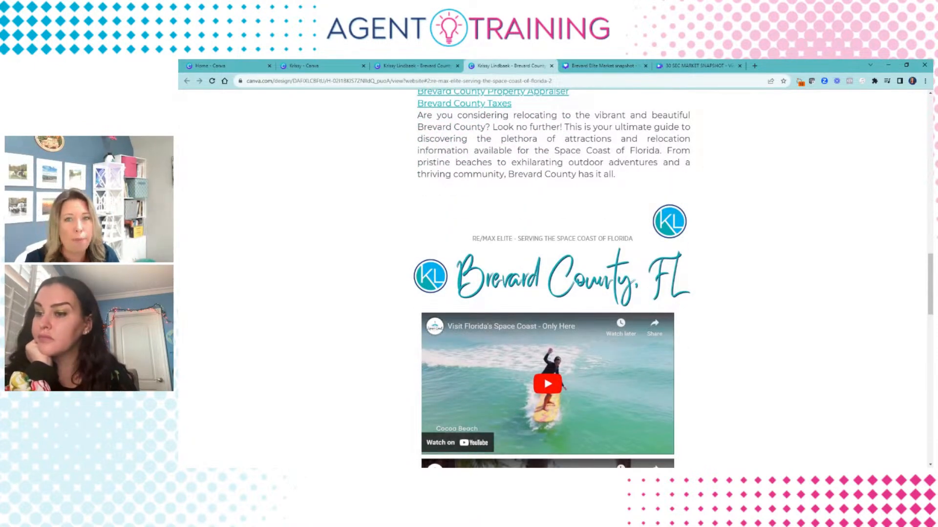
pyautogui.scroll(-7, 582, 201)
pyautogui.scroll(-6, 582, 201)
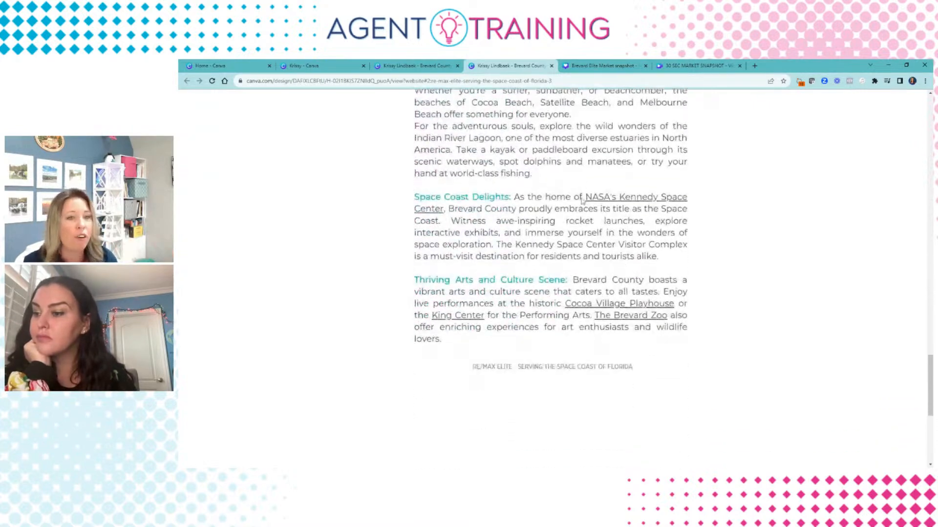
pyautogui.scroll(-4, 582, 201)
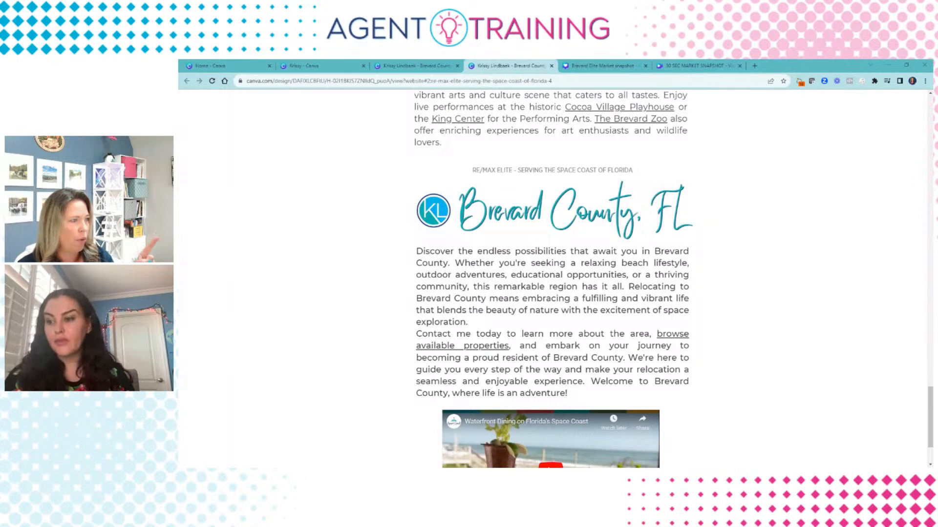
# Step: Place the Brevard County Relocation browser tab before the 30 SEC MARKET SNAPSHOT tab, and review the guide website's closing sections
pyautogui.moveTo(683, 67); pyautogui.dragTo(652, 69)
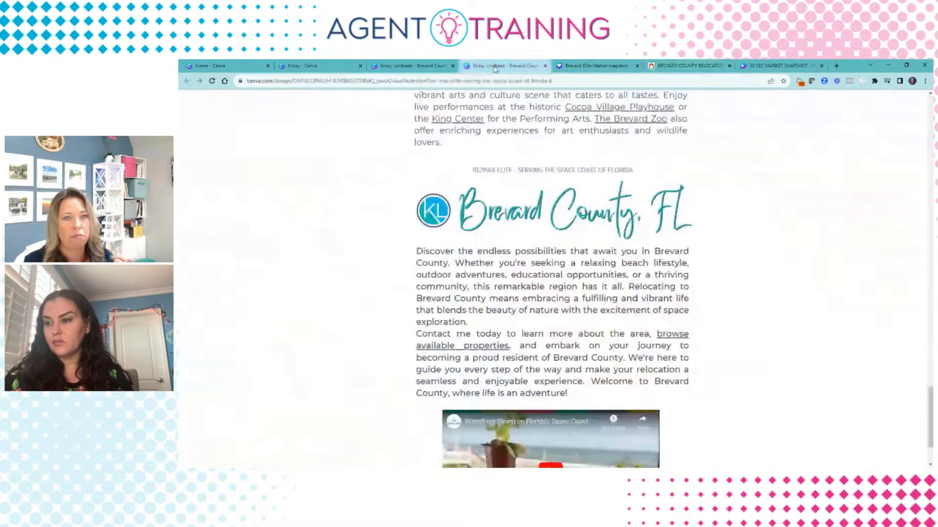
pyautogui.click(503, 65)
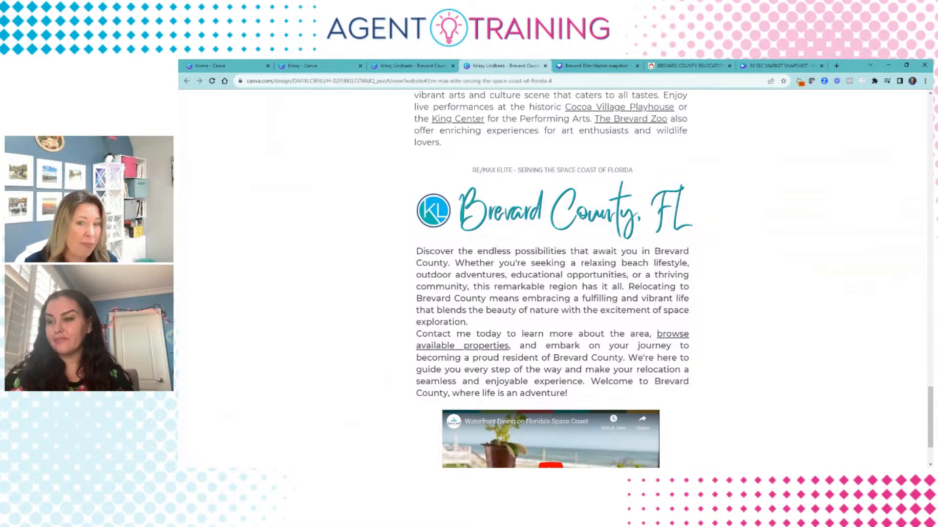
pyautogui.scroll(-3, 703, 293)
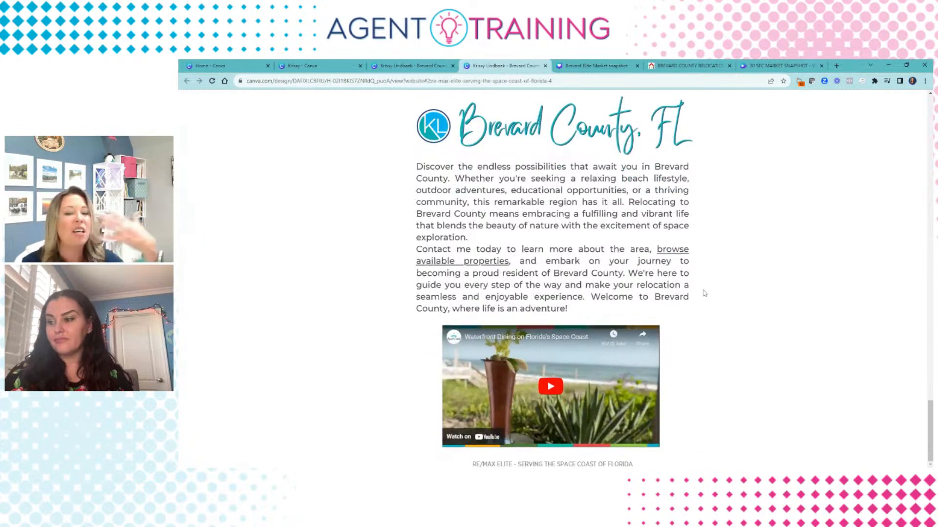
pyautogui.scroll(6, 626, 236)
pyautogui.scroll(1, 627, 236)
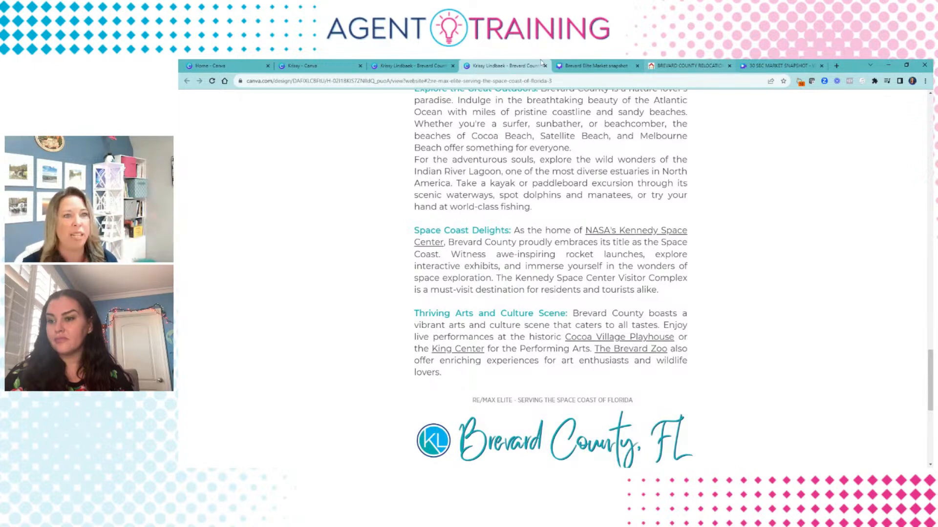
# Step: Return to the relocation guide in the editor and look over its last page with the waterfront dining video
pyautogui.click(402, 66)
pyautogui.scroll(-10, 547, 309)
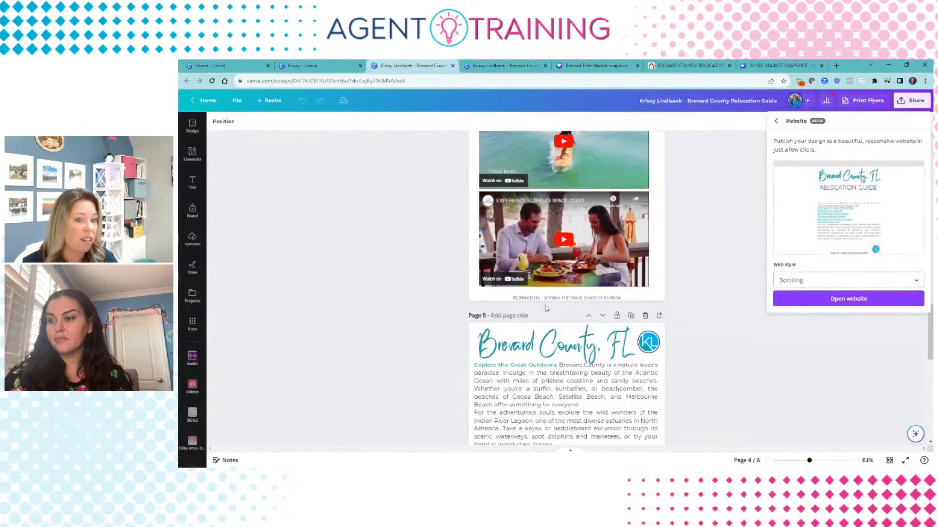
pyautogui.scroll(-3, 546, 310)
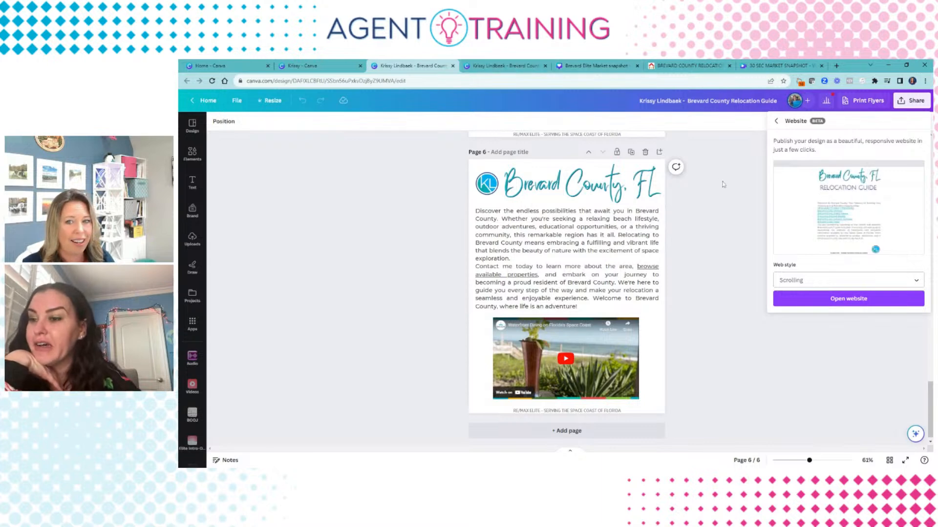
pyautogui.scroll(-1, 724, 185)
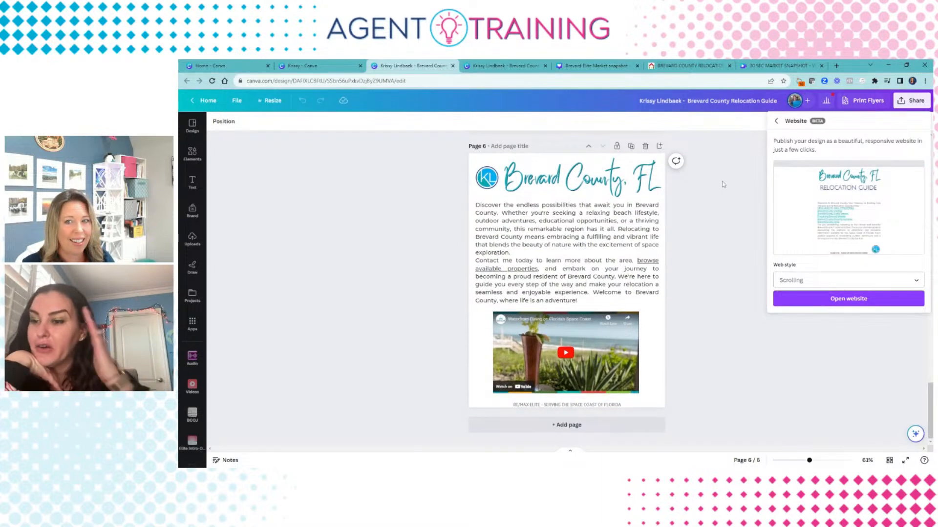
# Step: Leave the guide's sharing options, return to the Canva home page, and search the templates for "real estate reel"
pyautogui.click(776, 121)
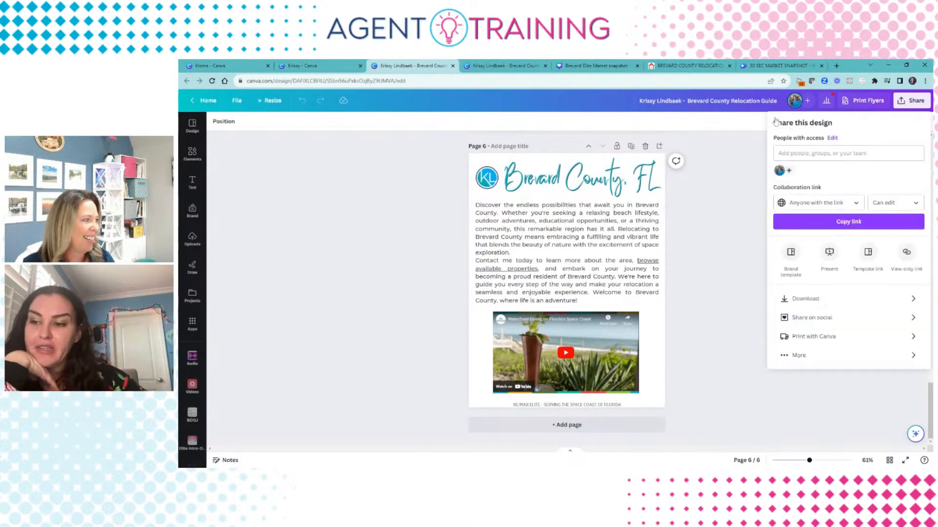
pyautogui.click(211, 104)
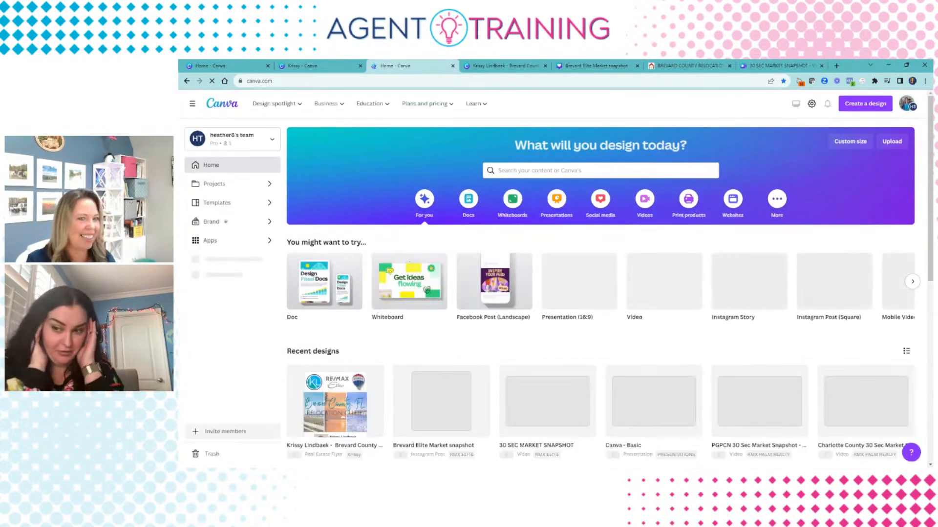
pyautogui.click(562, 171)
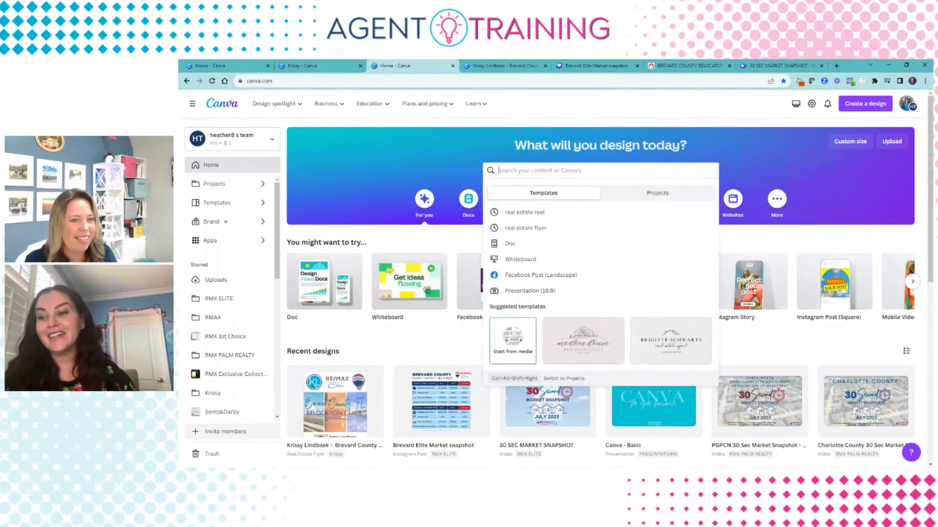
pyautogui.click(515, 212)
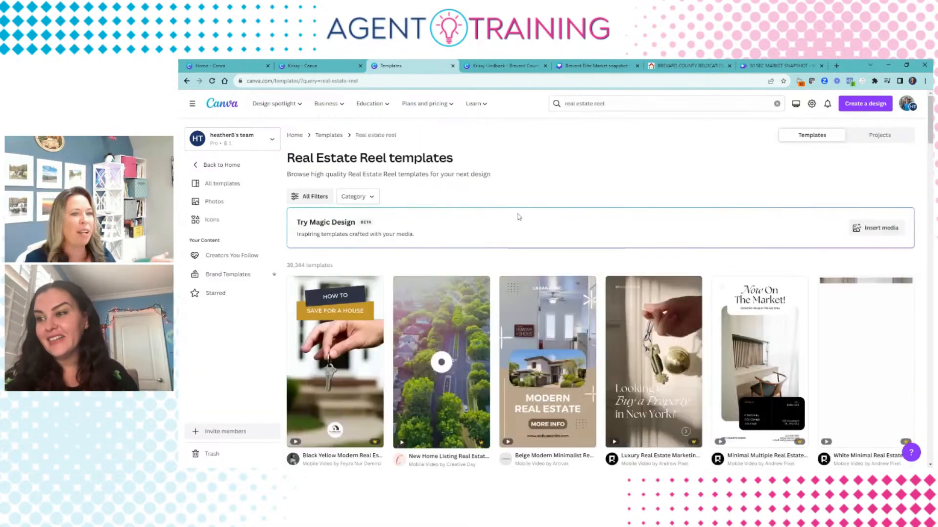
# Step: Browse the real estate reel templates and open Luxury Real Estate Marketing Instagram Reel for customizing
pyautogui.scroll(-2, 372, 351)
pyautogui.scroll(-6, 372, 350)
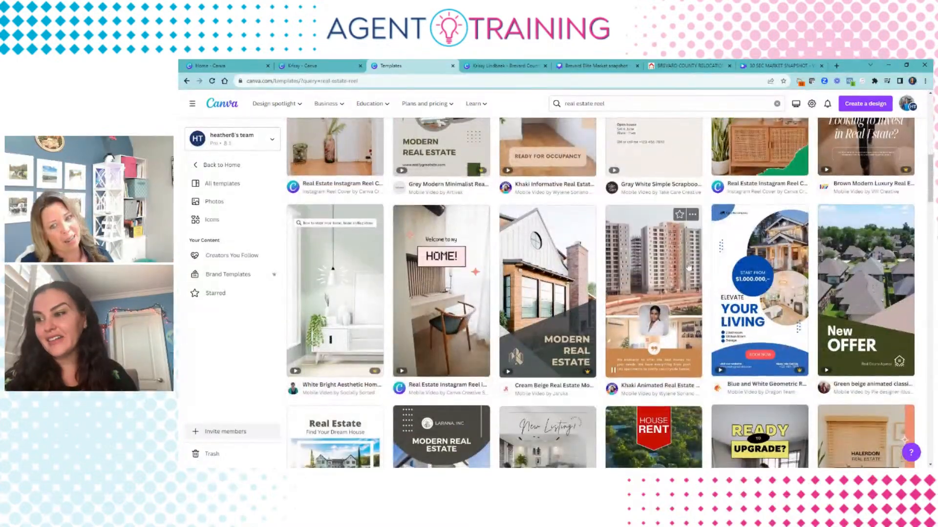
pyautogui.scroll(-4, 667, 269)
pyautogui.scroll(8, 547, 319)
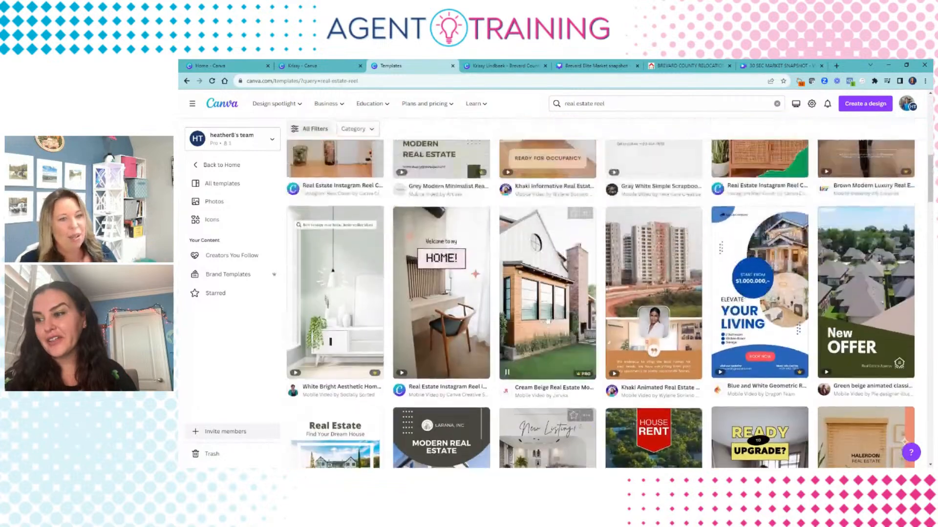
pyautogui.scroll(5, 547, 320)
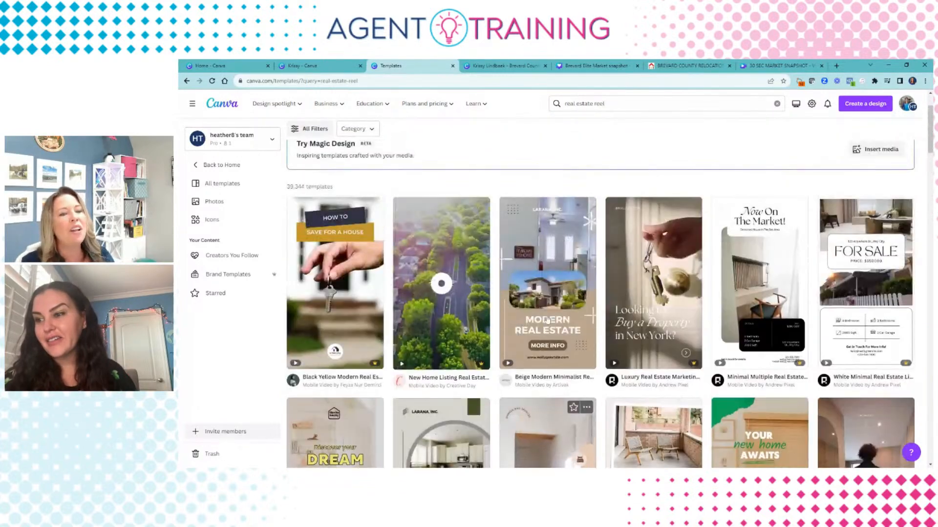
pyautogui.scroll(-3, 700, 204)
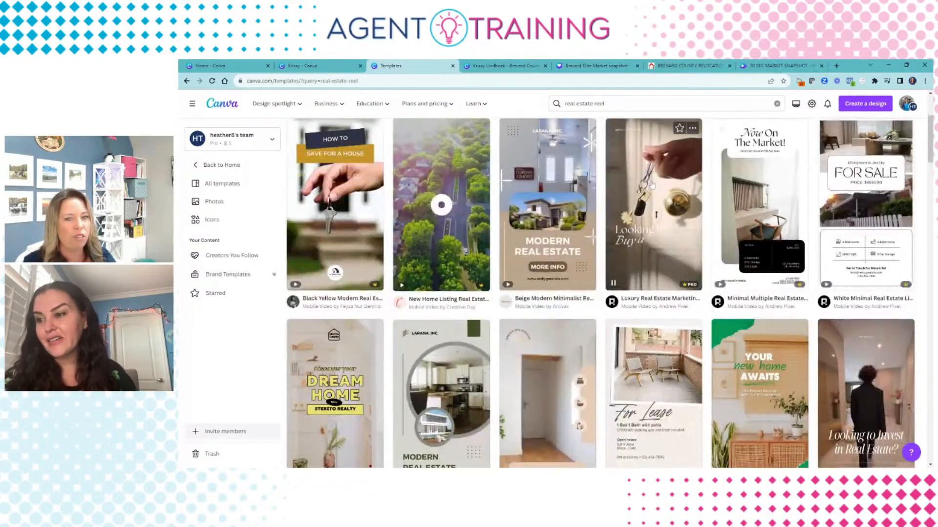
pyautogui.click(698, 205)
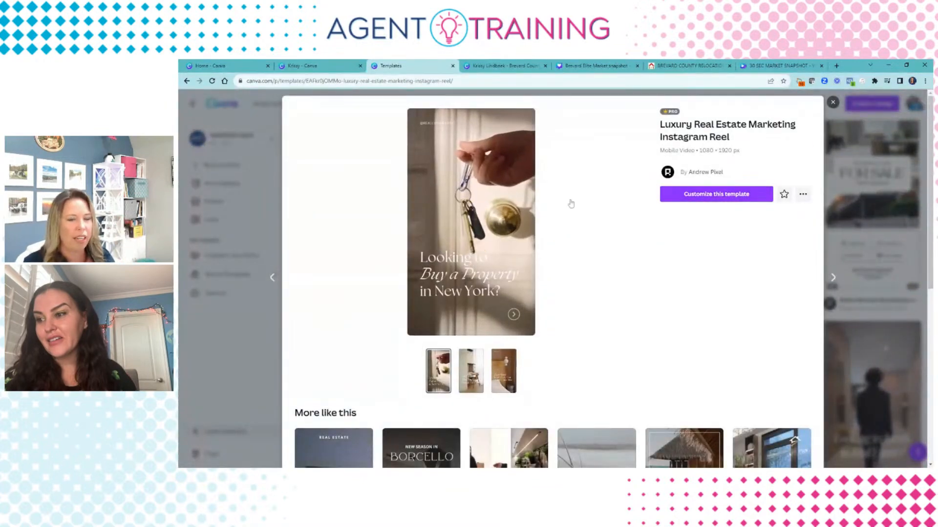
pyautogui.click(697, 197)
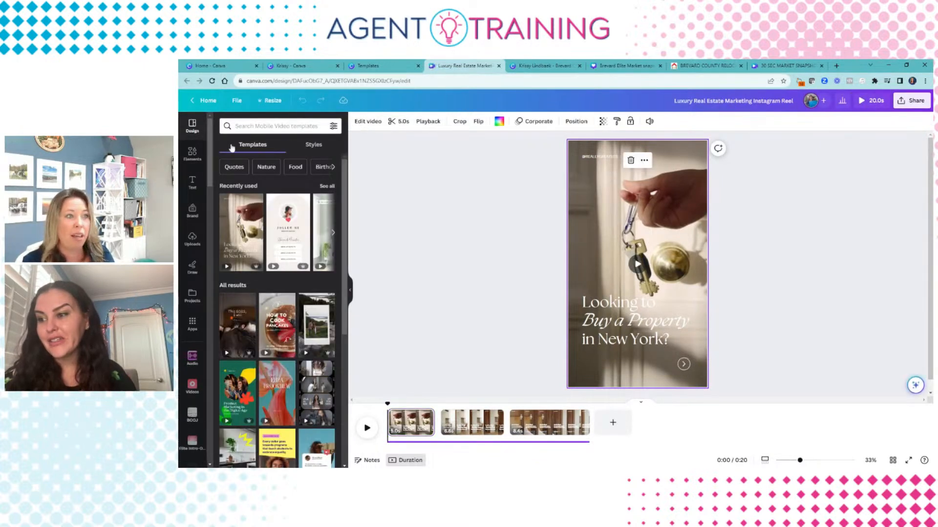
# Step: Open the elements library and play the opening seconds of the reel to check its sound
pyautogui.click(193, 153)
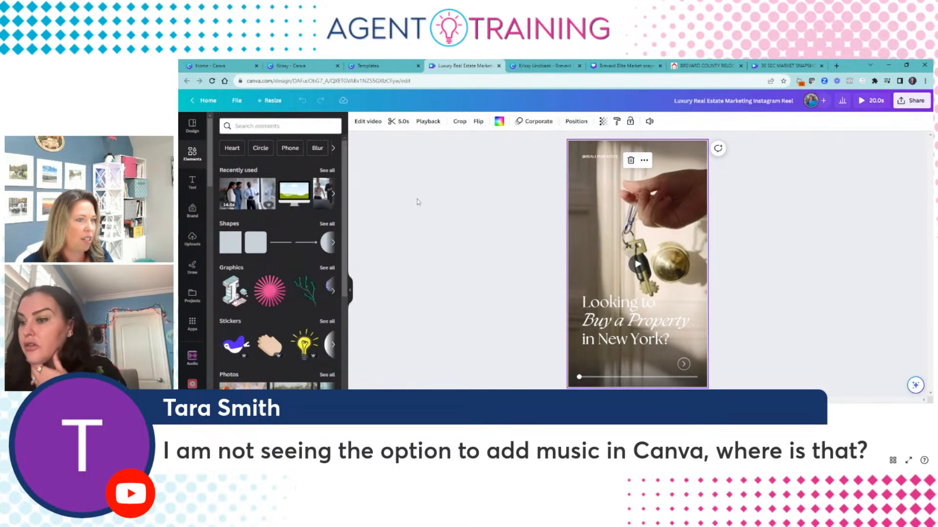
pyautogui.scroll(-1, 493, 327)
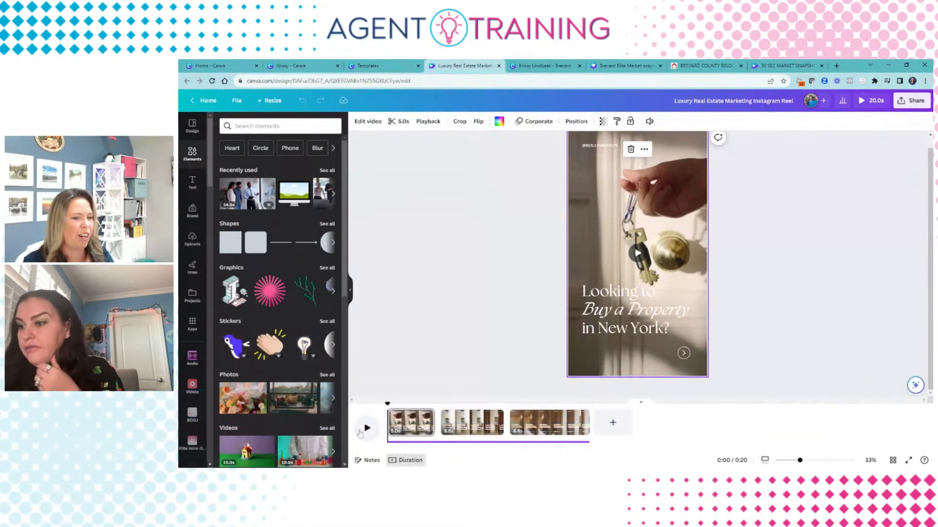
pyautogui.click(363, 431)
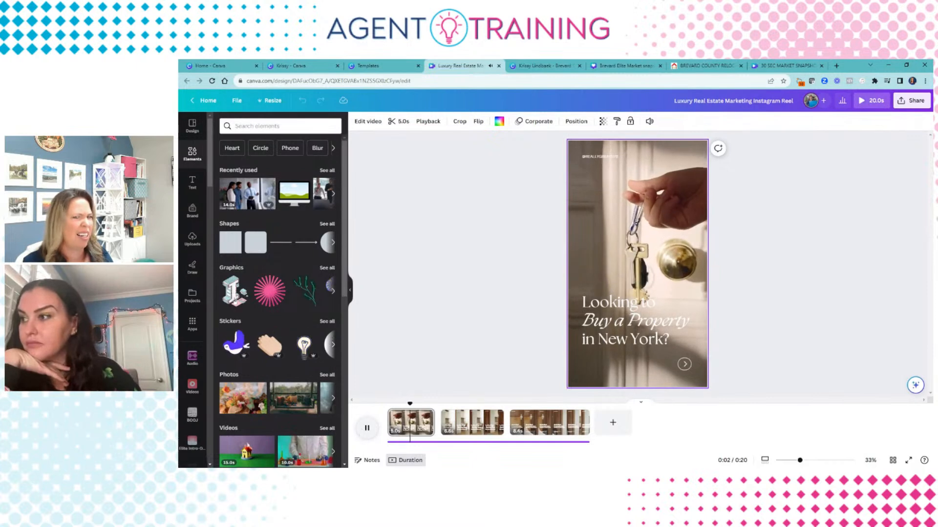
pyautogui.click(367, 426)
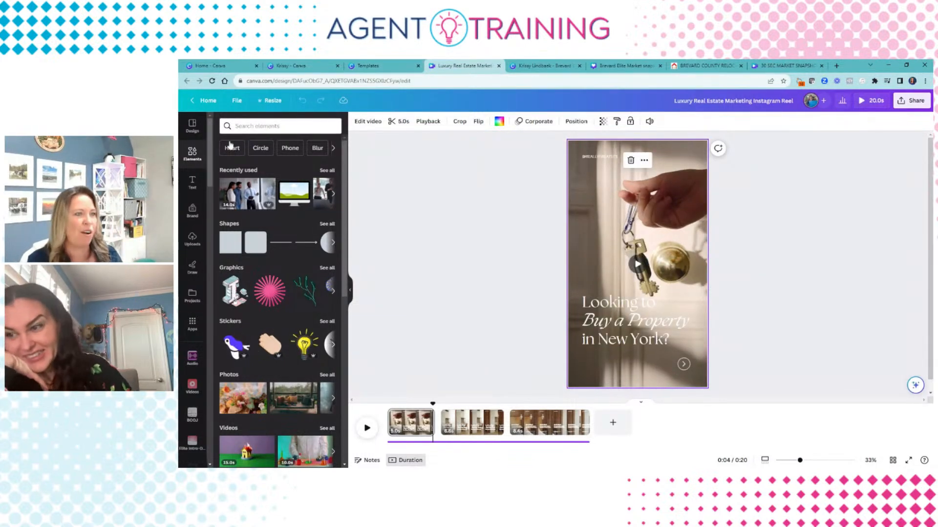
# Step: Find the Happy tracks in the audio library and add Rollin (inst) to the reel's timeline
pyautogui.click(240, 126)
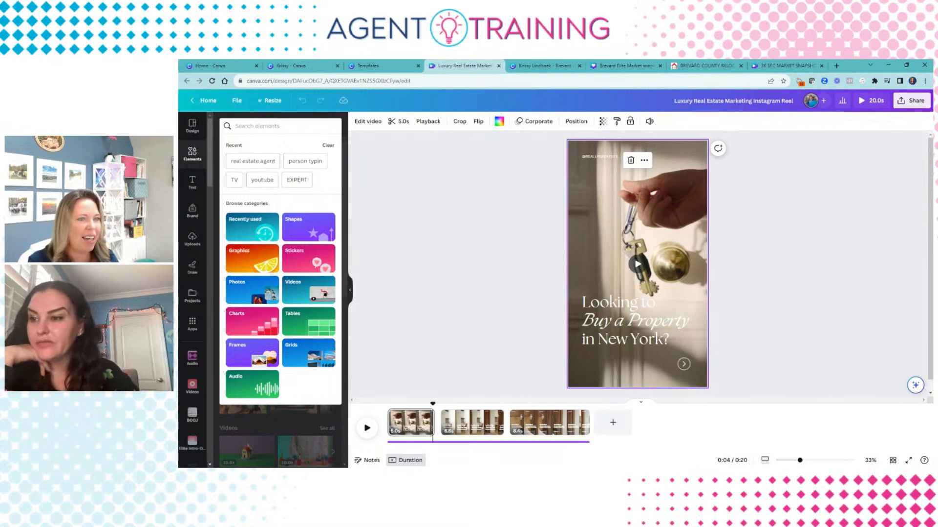
pyautogui.click(374, 153)
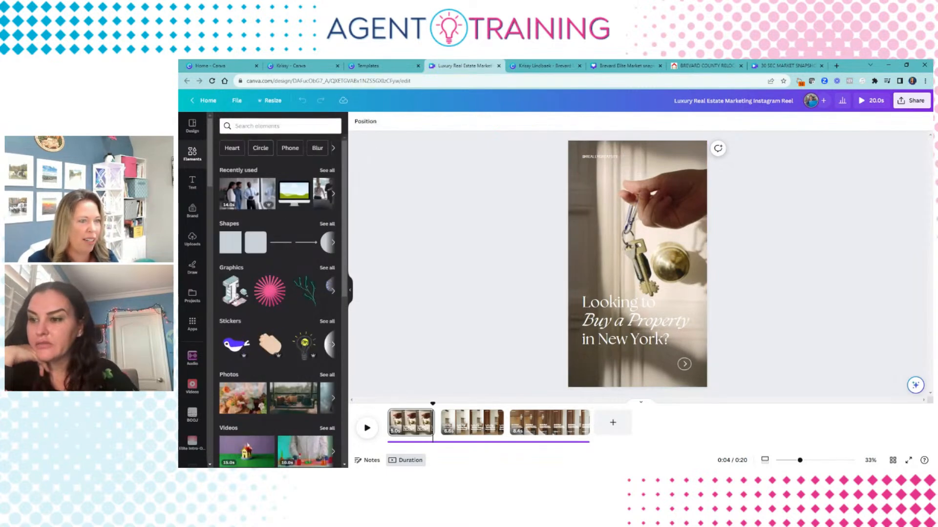
pyautogui.scroll(-1, 311, 197)
pyautogui.scroll(-5, 312, 198)
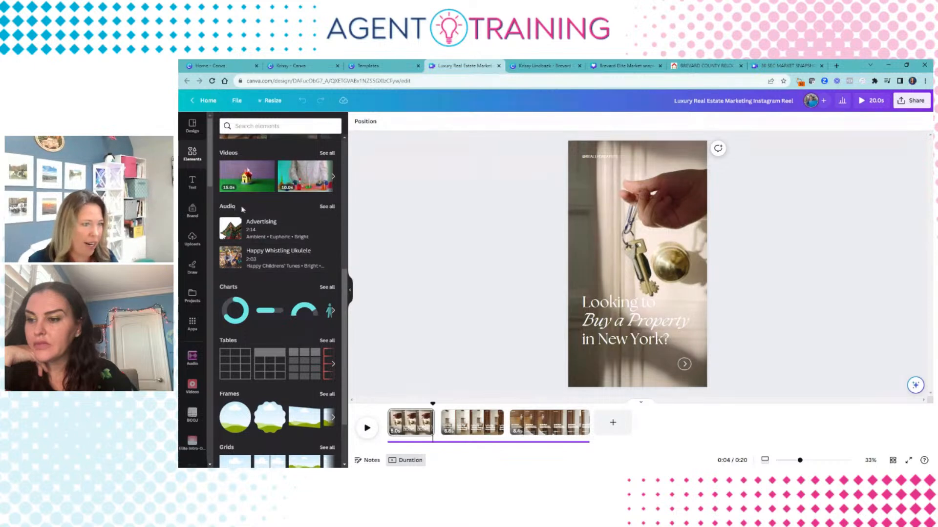
pyautogui.click(326, 207)
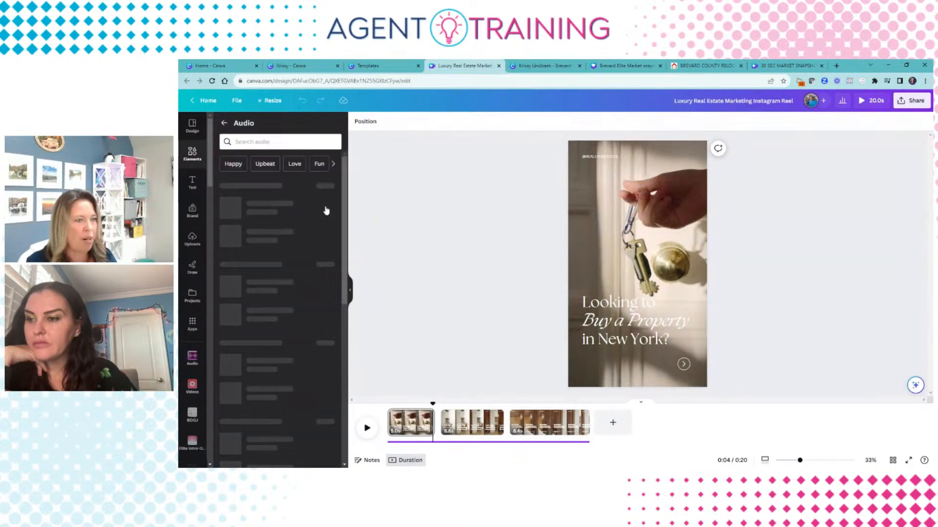
pyautogui.click(234, 164)
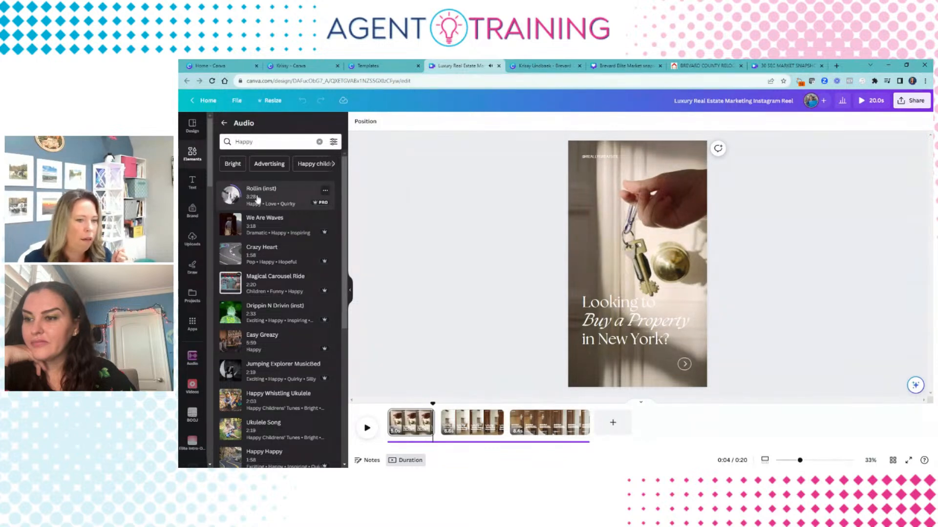
pyautogui.moveTo(257, 199); pyautogui.dragTo(432, 418)
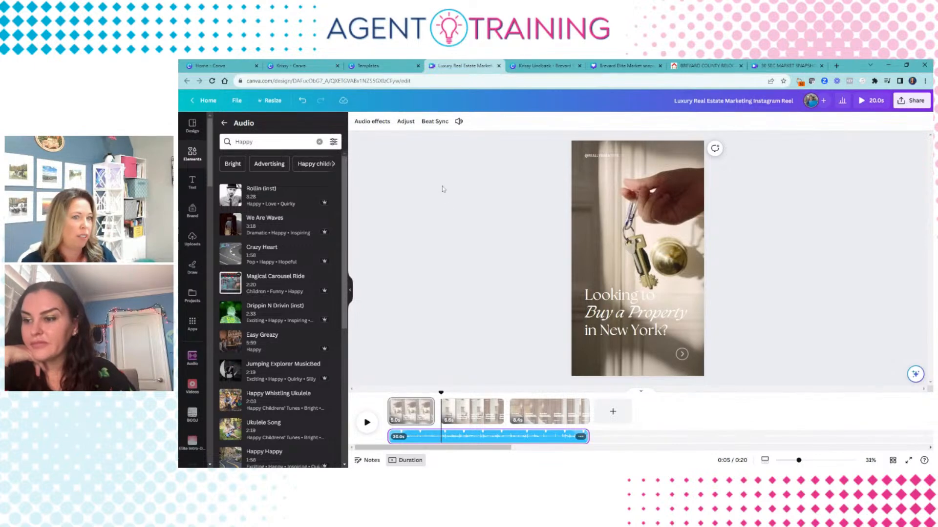
# Step: Sync the reel's pages to the music with Beat Sync and play the result from the beginning
pyautogui.click(435, 122)
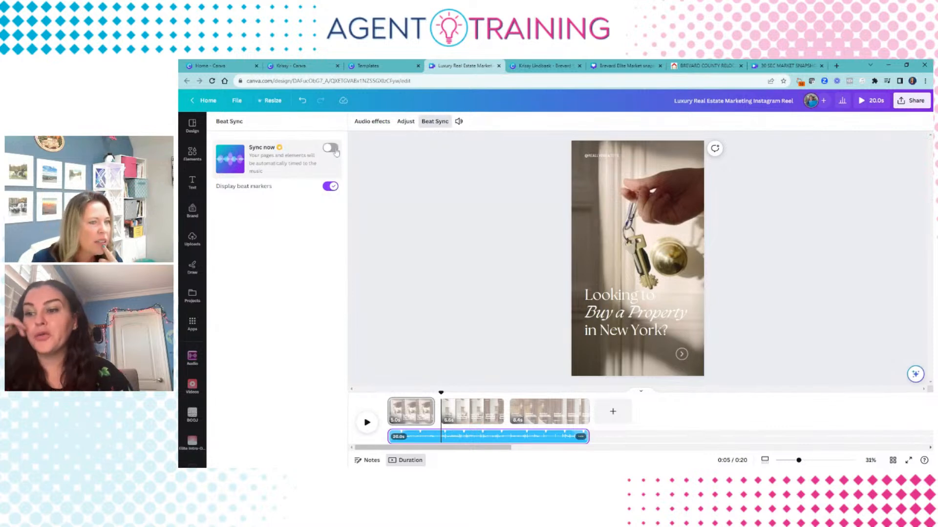
pyautogui.click(335, 150)
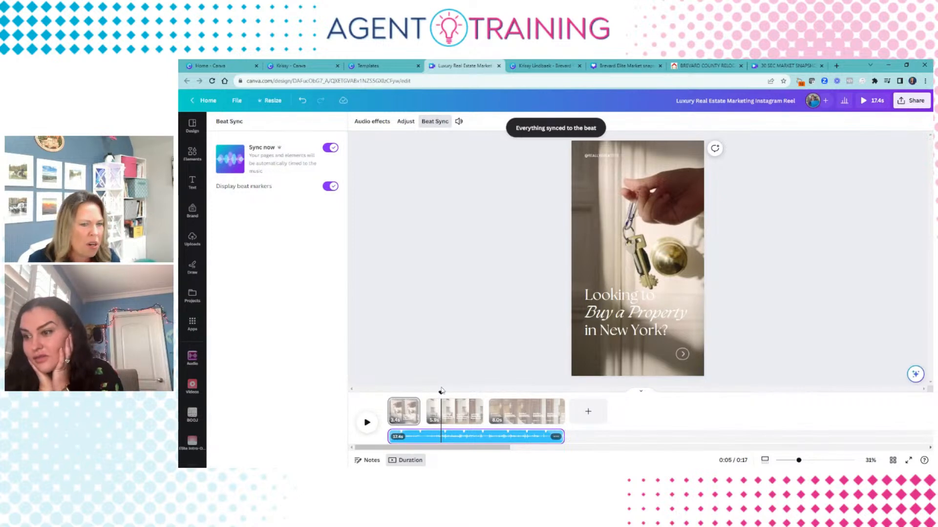
pyautogui.moveTo(442, 391); pyautogui.dragTo(383, 388)
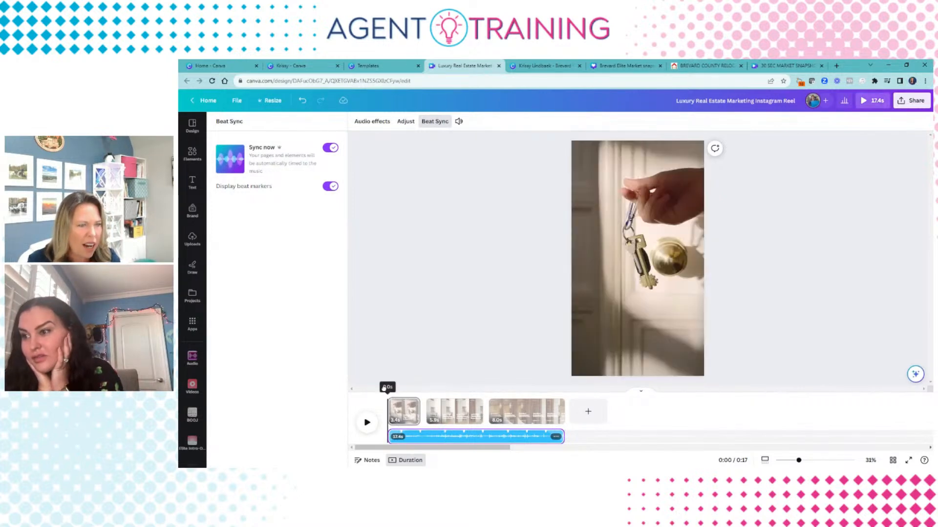
pyautogui.click(367, 423)
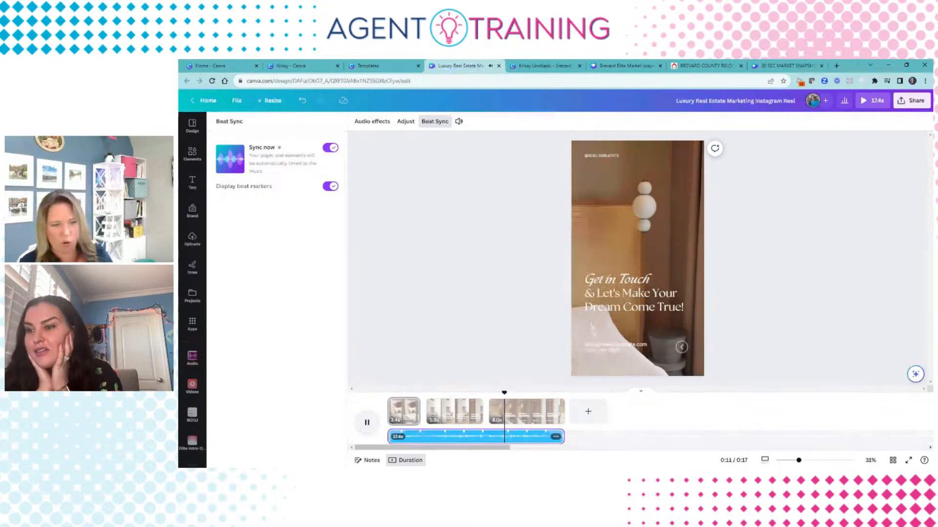
pyautogui.click(367, 424)
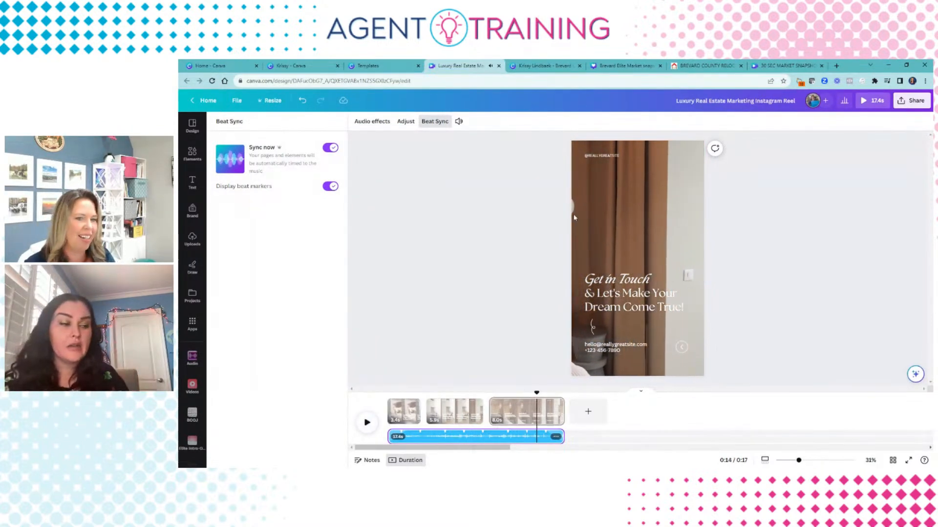
# Step: Make the background video on the reel's last page slightly more transparent
pyautogui.click(615, 236)
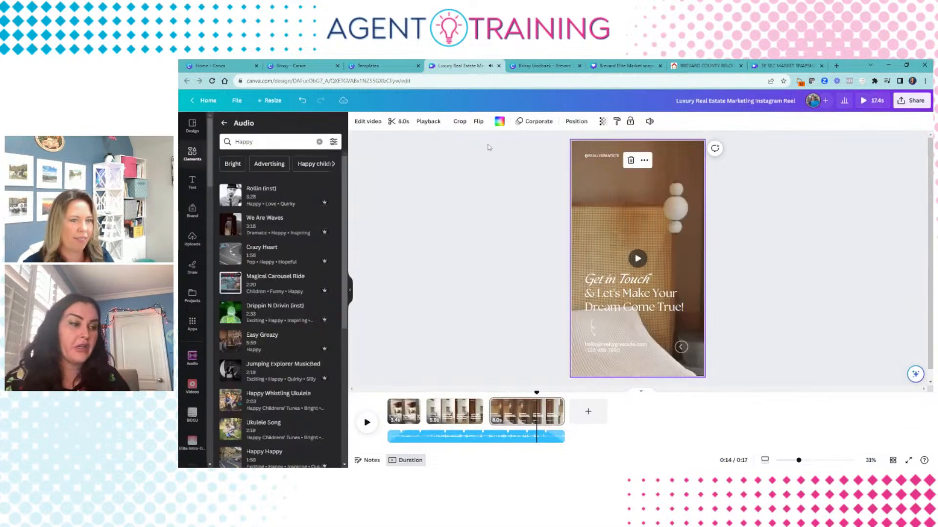
pyautogui.click(601, 122)
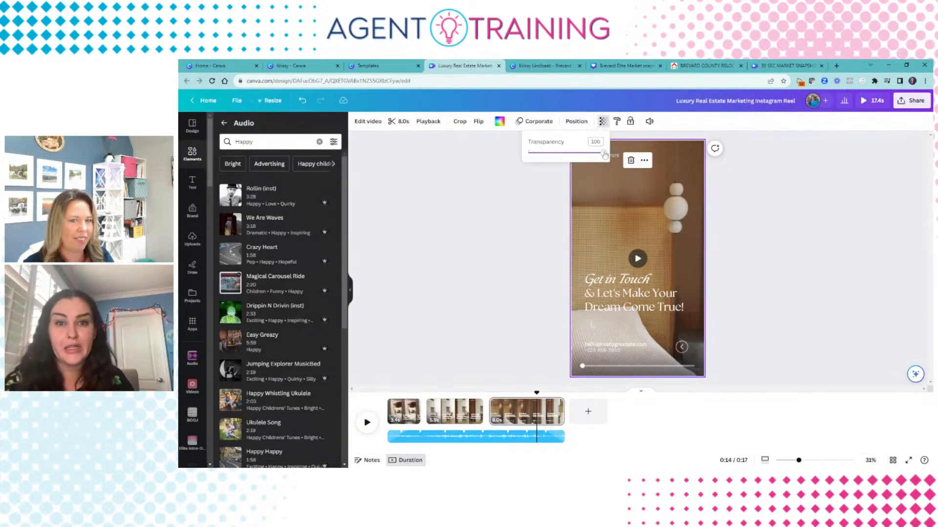
pyautogui.moveTo(602, 152)
pyautogui.mouseDown()
pyautogui.moveTo(571, 151)
pyautogui.moveTo(562, 164)
pyautogui.moveTo(587, 153)
pyautogui.moveTo(555, 152)
pyautogui.moveTo(588, 153)
pyautogui.mouseUp()
# Step: Color the "& Let's Make Your Dream Come True!" text dark grey and the "Get in Touch" heading black
pyautogui.click(599, 294)
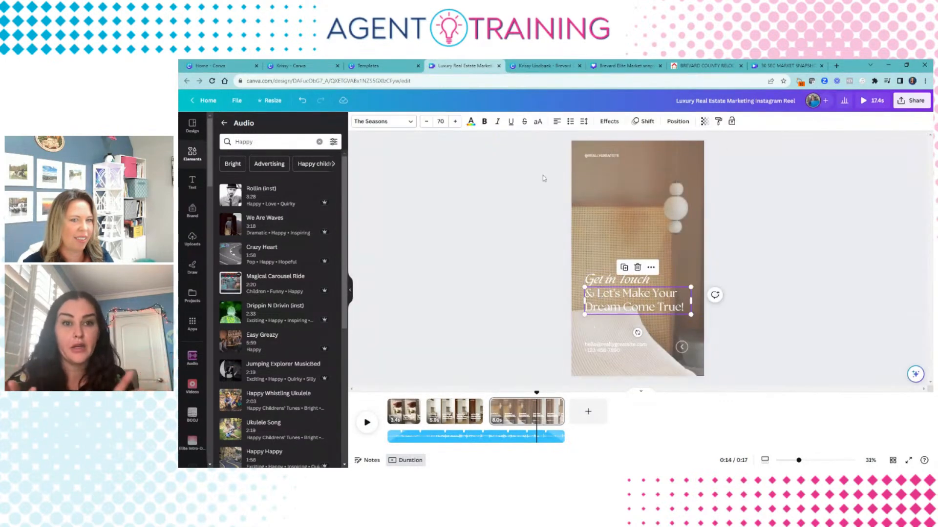
pyautogui.click(471, 122)
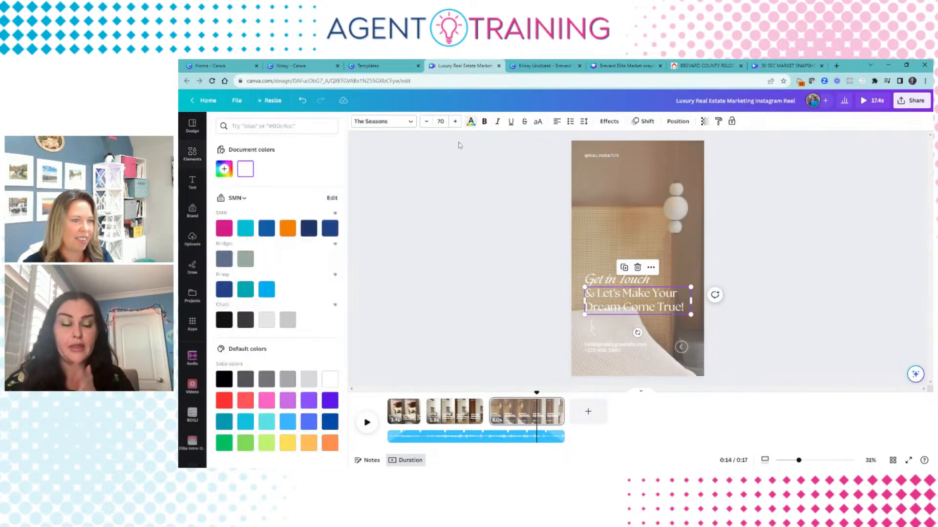
pyautogui.click(243, 321)
pyautogui.click(601, 279)
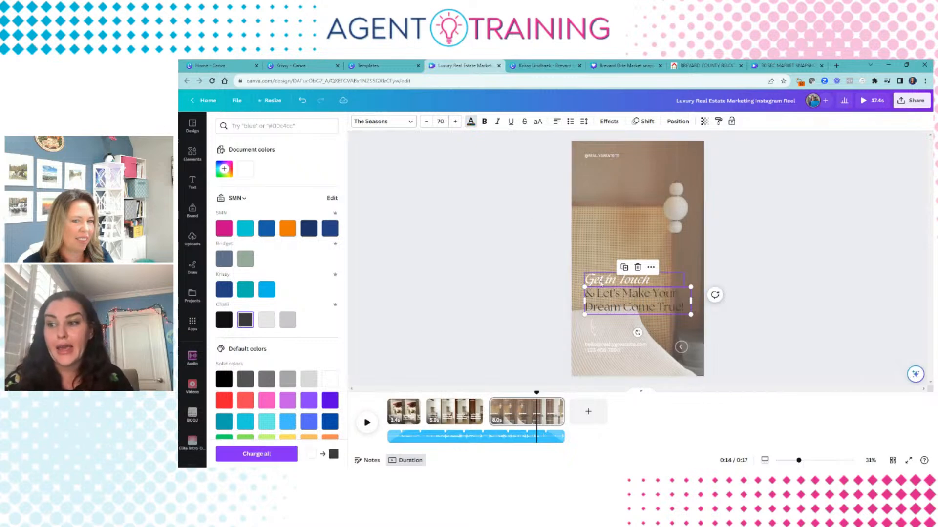
pyautogui.click(224, 321)
pyautogui.click(432, 252)
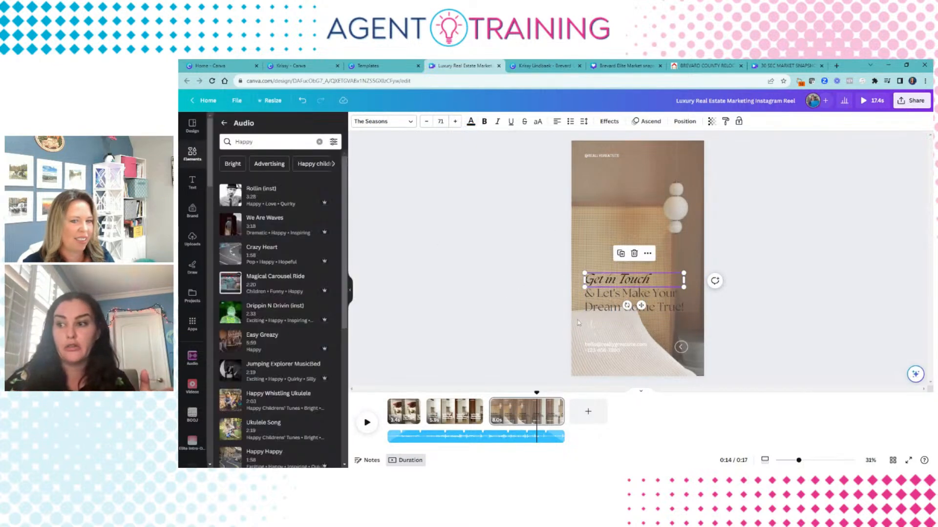
# Step: Color the phone number line on the reel's last page black
pyautogui.click(611, 350)
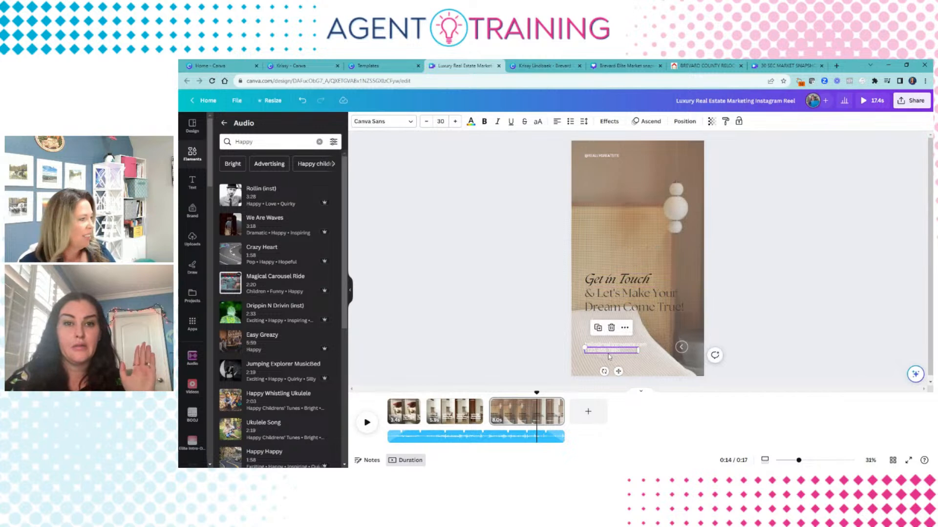
pyautogui.doubleClick(606, 352)
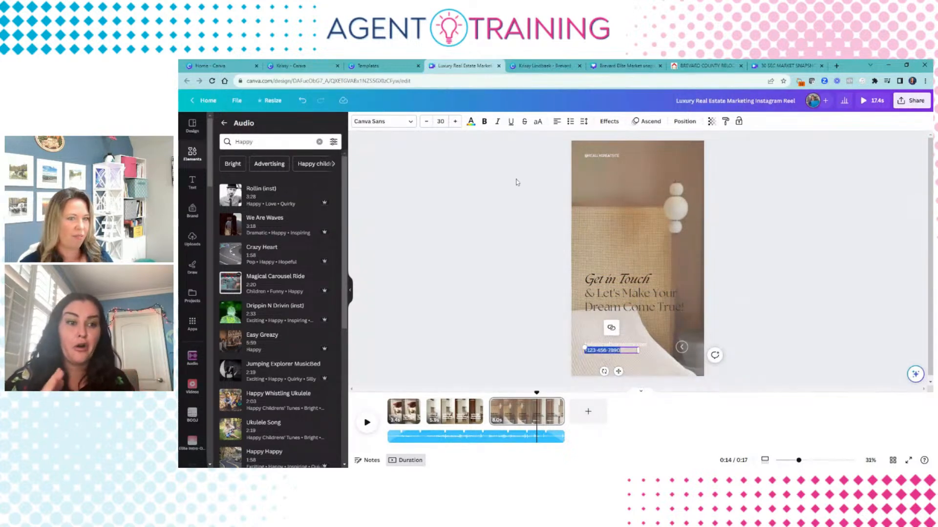
pyautogui.click(472, 125)
pyautogui.click(245, 169)
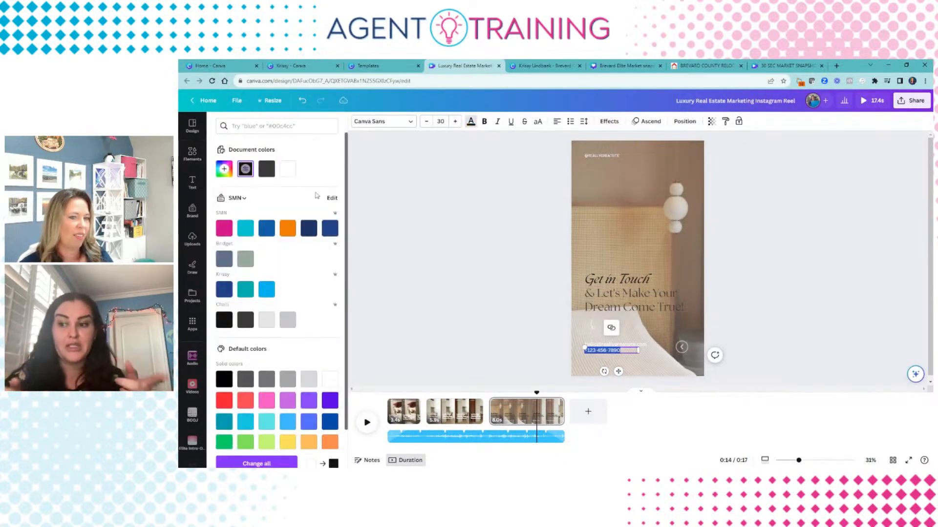
pyautogui.click(444, 216)
# Step: Enlarge the white curly arrow graphic on the reel's last page and move it well above the "Get in Touch" heading
pyautogui.click(594, 329)
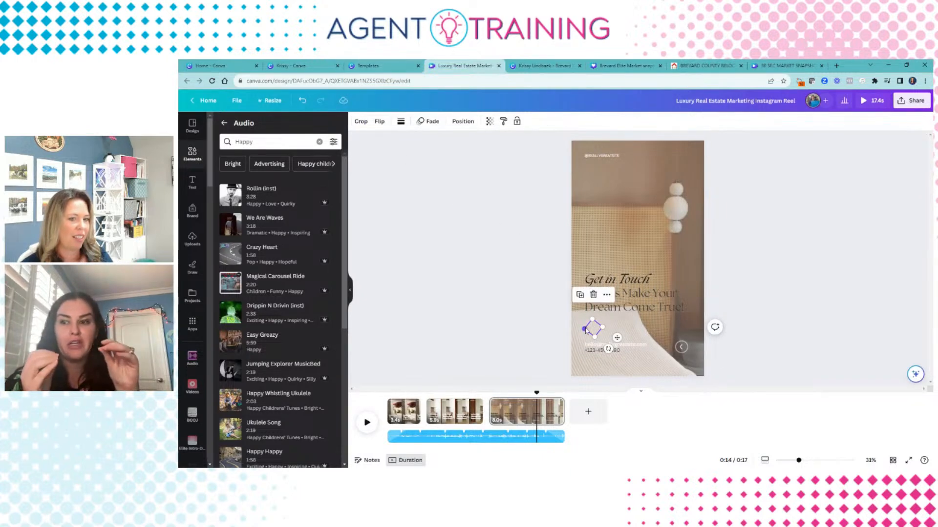
pyautogui.moveTo(593, 320); pyautogui.dragTo(588, 292)
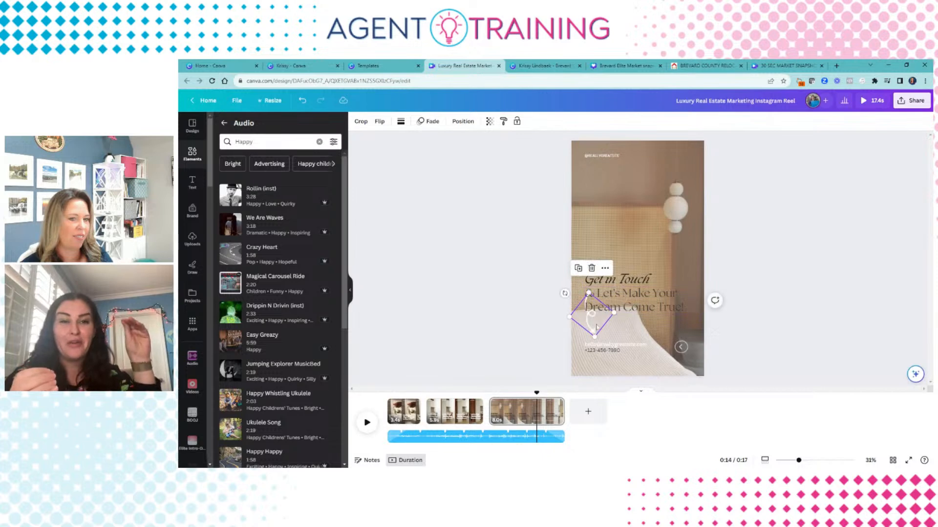
pyautogui.moveTo(592, 334); pyautogui.dragTo(599, 233)
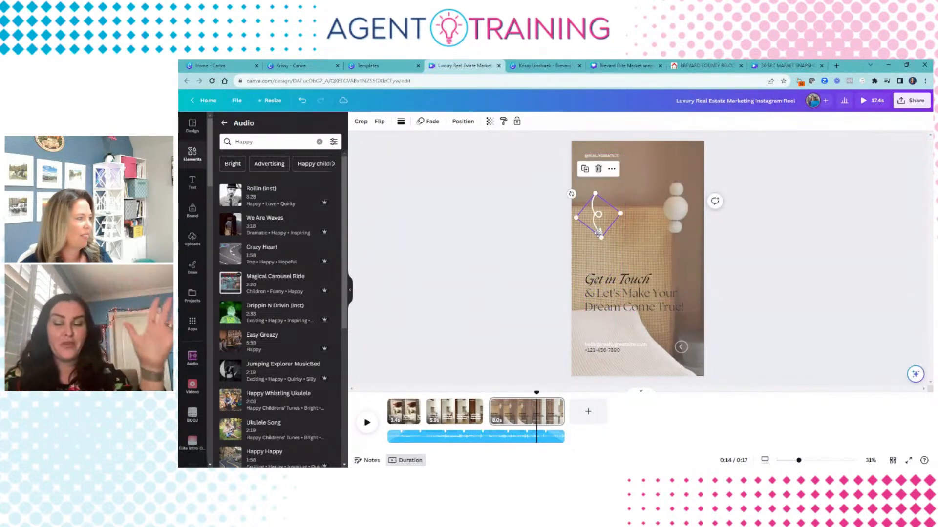
pyautogui.click(455, 222)
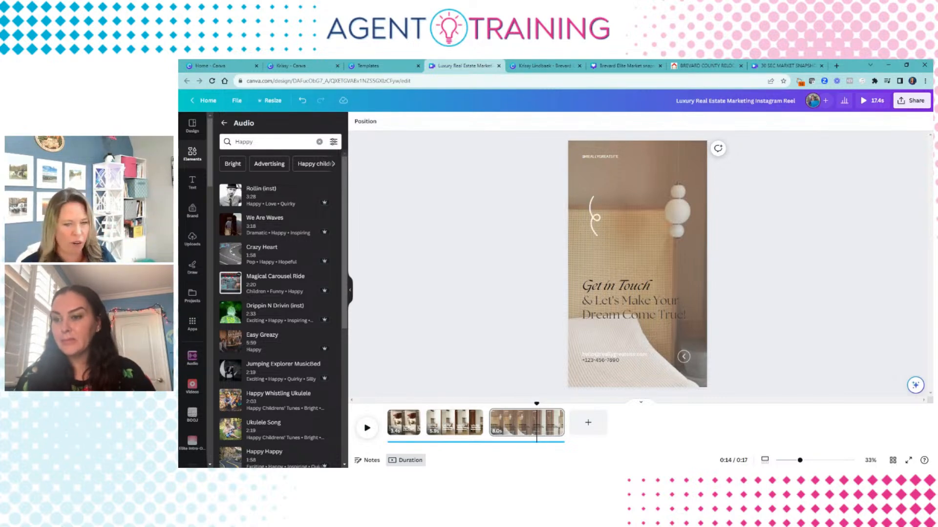
# Step: Search the video elements for "florida house" and replace the last page's background video with the crowded beach clip
pyautogui.click(626, 243)
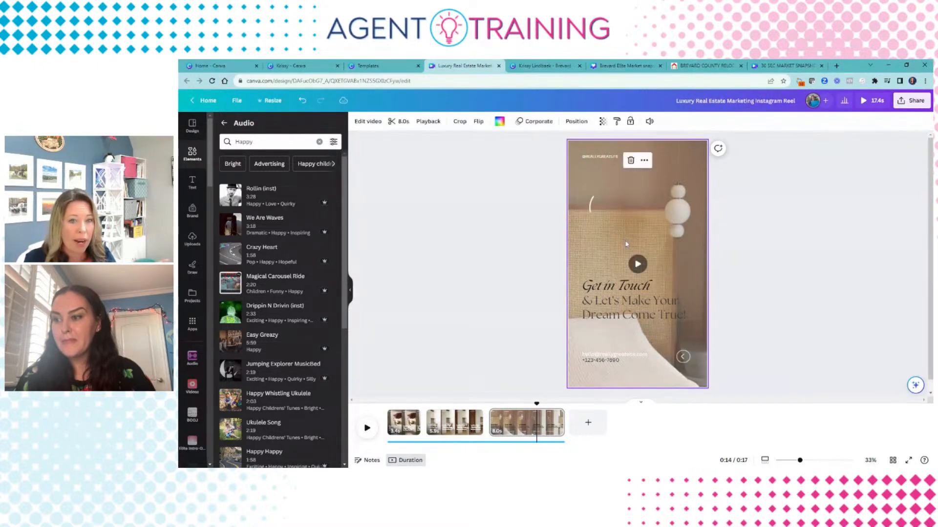
pyautogui.click(192, 156)
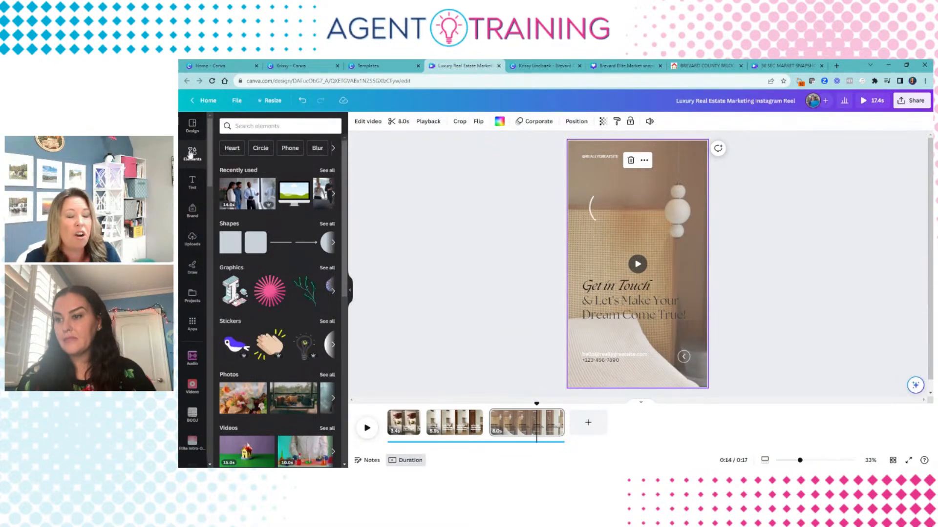
pyautogui.click(253, 127)
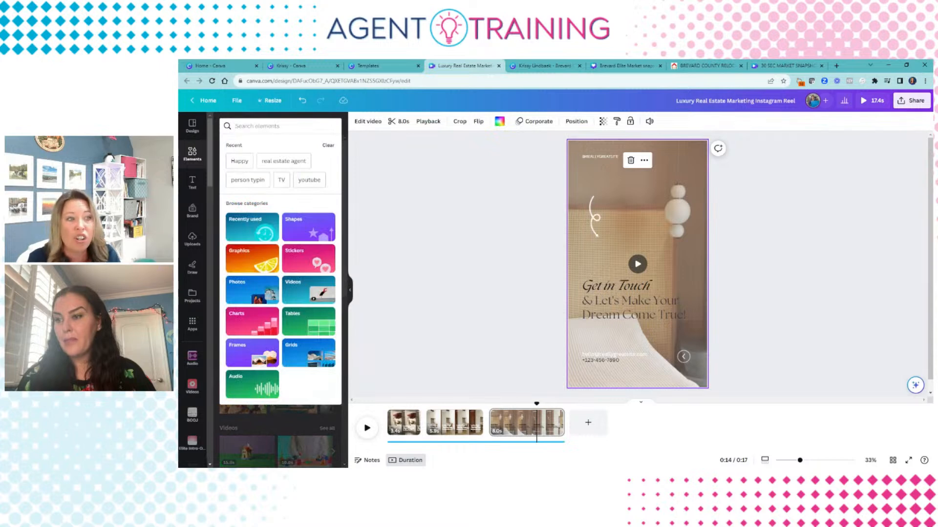
pyautogui.write('fl')
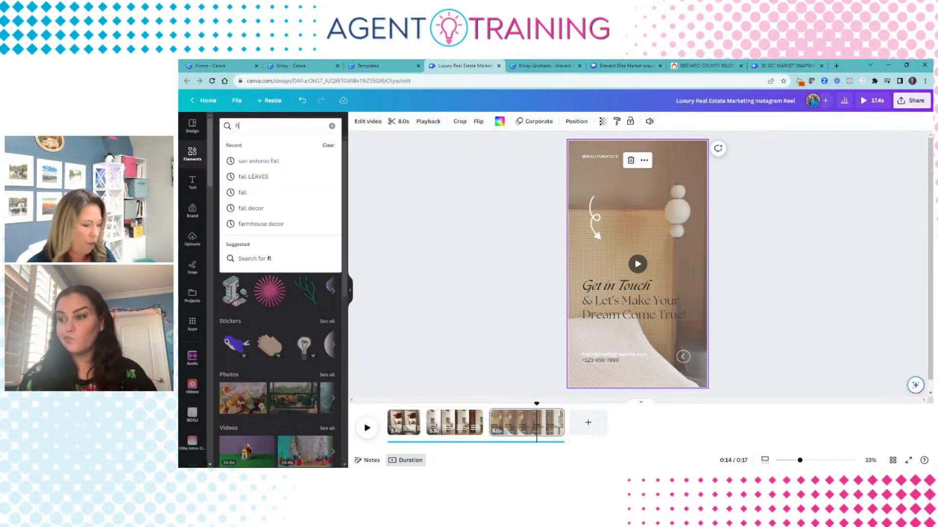
pyautogui.write('orida house')
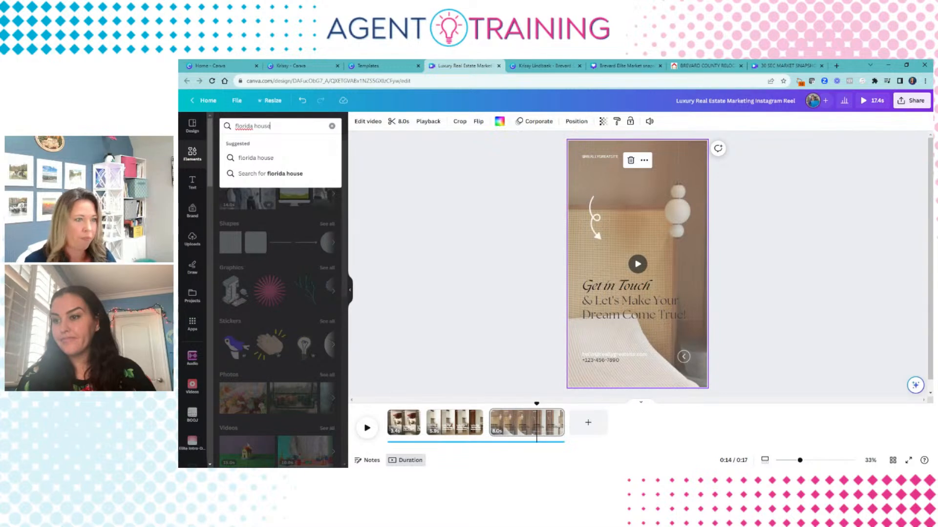
pyautogui.click(280, 158)
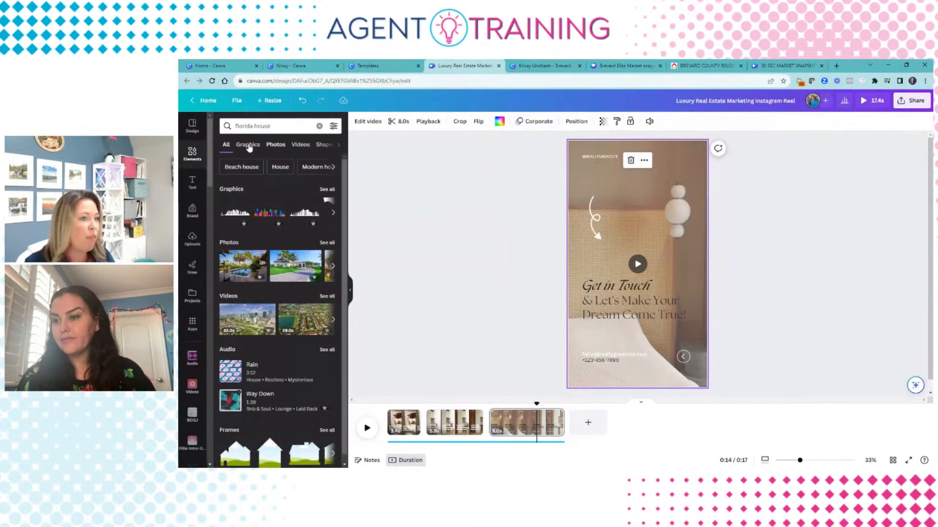
pyautogui.click(297, 146)
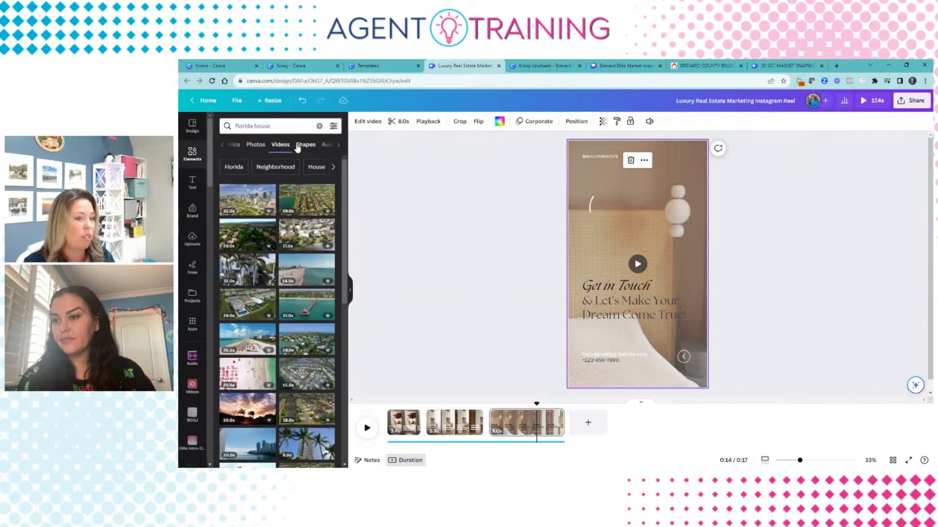
pyautogui.scroll(-3, 255, 267)
pyautogui.moveTo(255, 267); pyautogui.dragTo(625, 219)
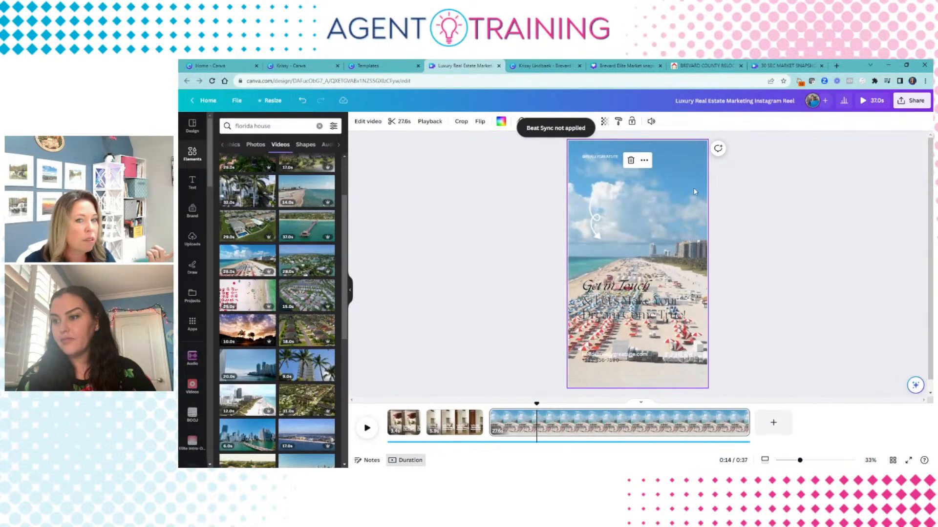
# Step: Make the beach background video much more transparent so it looks faded behind the text
pyautogui.click(606, 123)
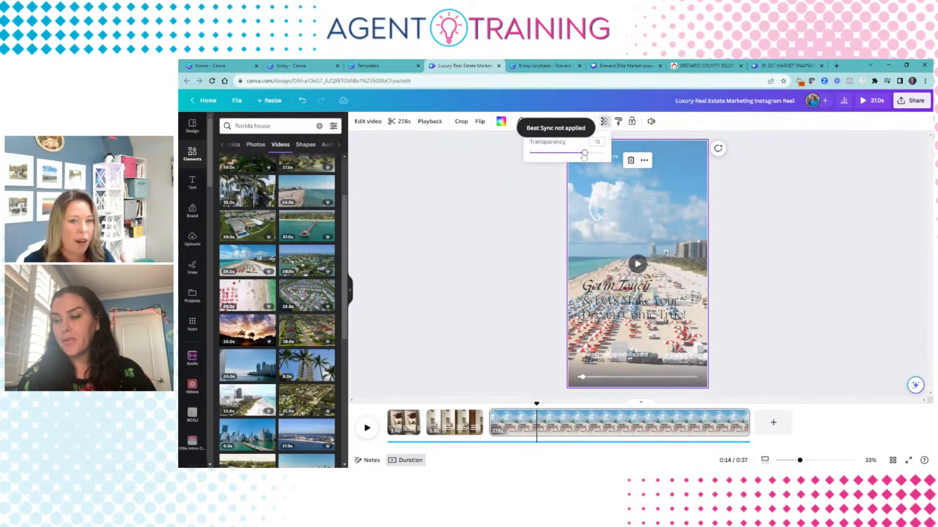
pyautogui.moveTo(603, 152); pyautogui.dragTo(552, 153)
pyautogui.click(783, 207)
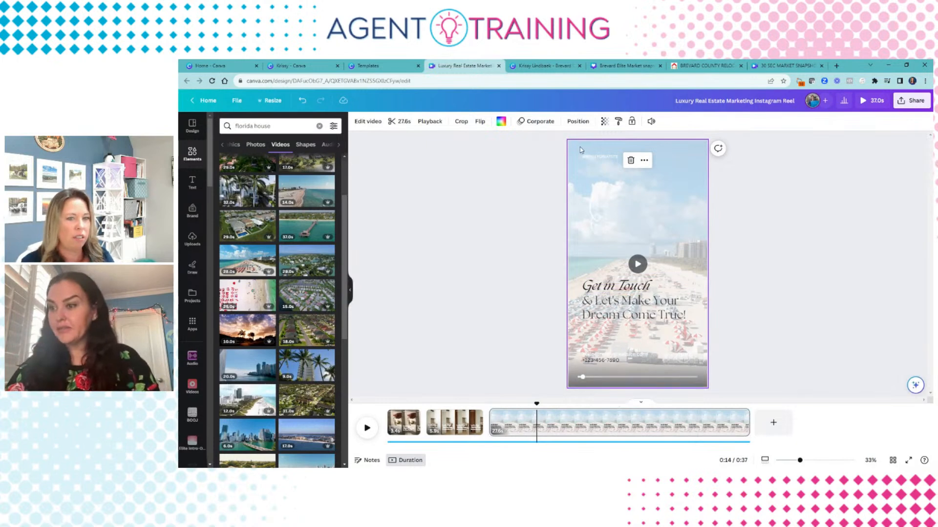
# Step: Trim the end of the beach background video to a length of 4.5 seconds
pyautogui.click(399, 121)
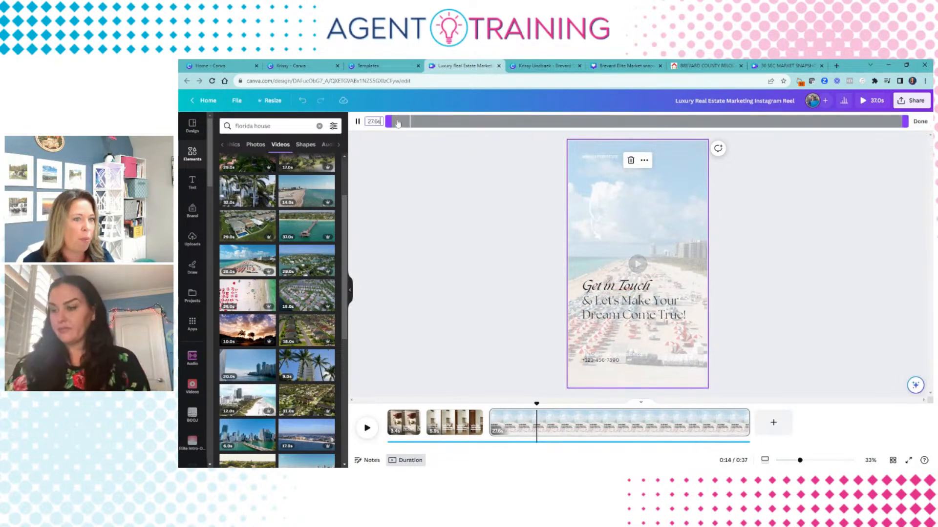
pyautogui.moveTo(902, 123); pyautogui.dragTo(478, 125)
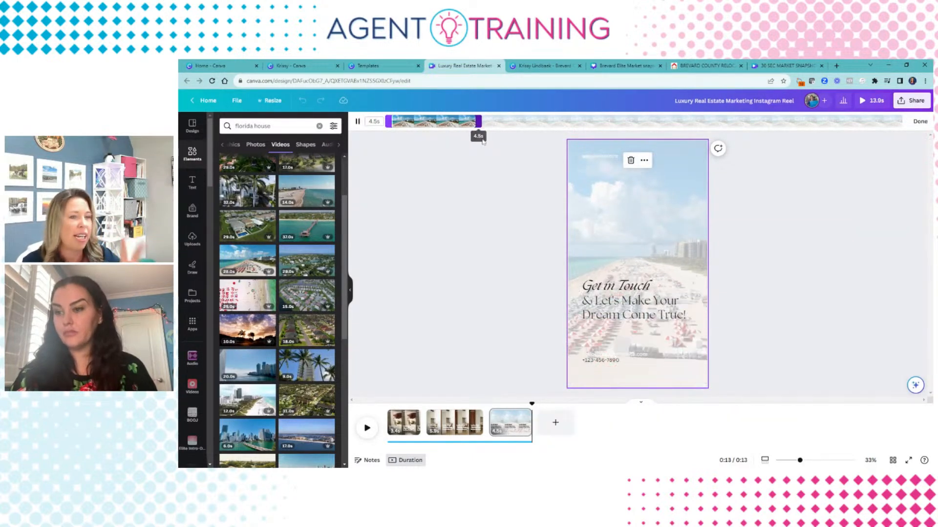
pyautogui.click(479, 194)
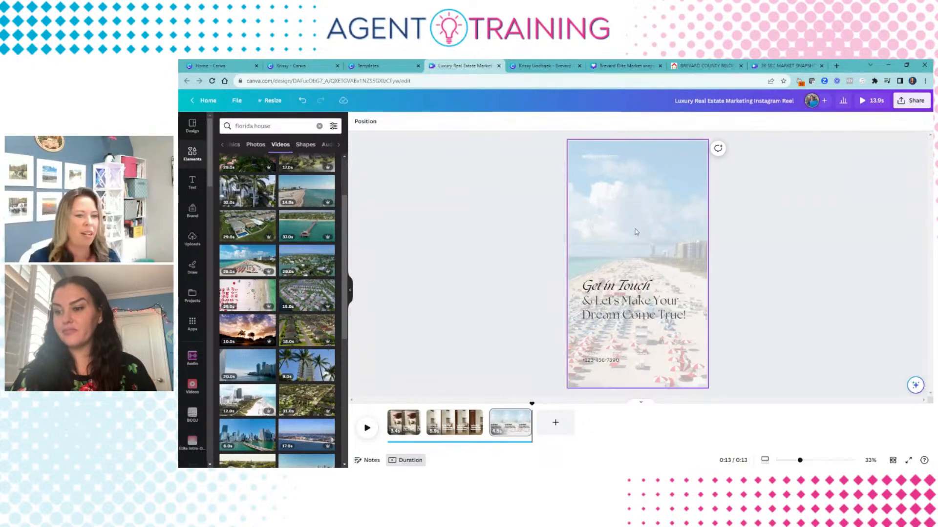
# Step: Search the video elements for "video outro" and browse the clips
pyautogui.moveTo(270, 126); pyautogui.dragTo(235, 126)
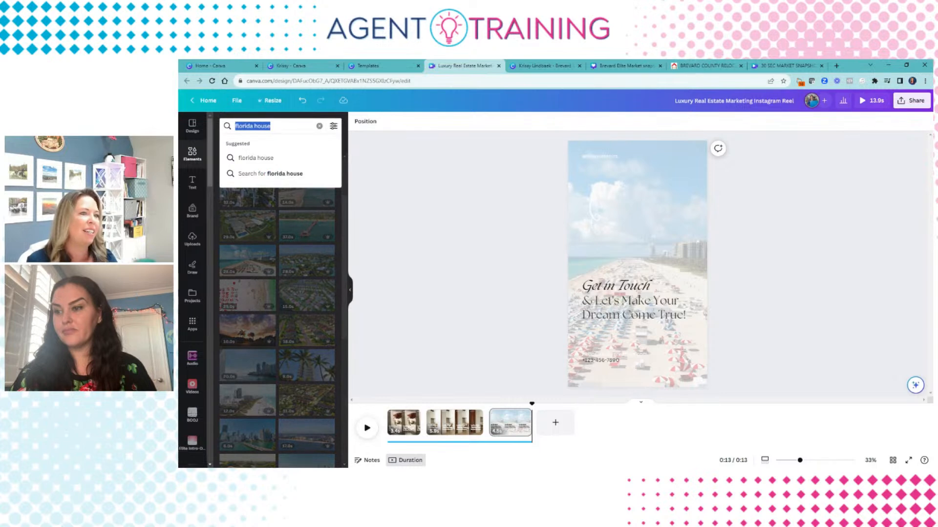
pyautogui.write('video')
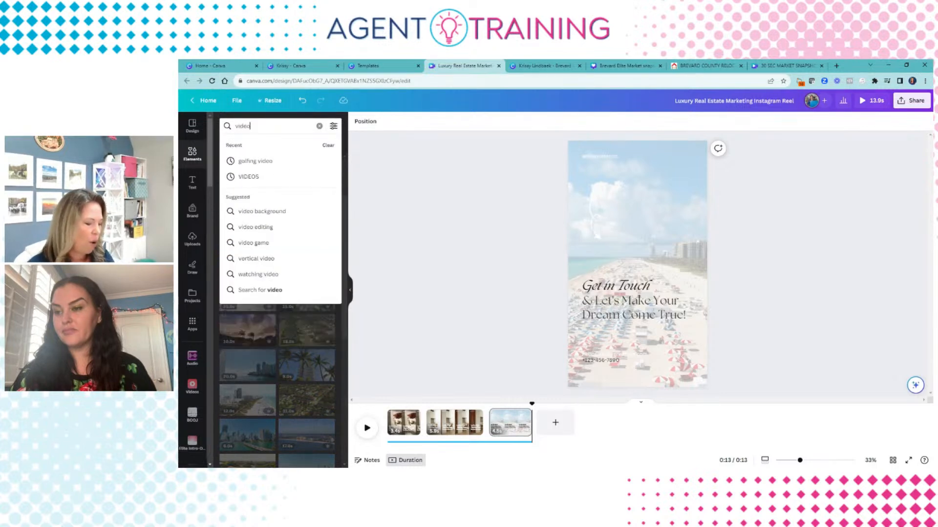
pyautogui.write(' outro')
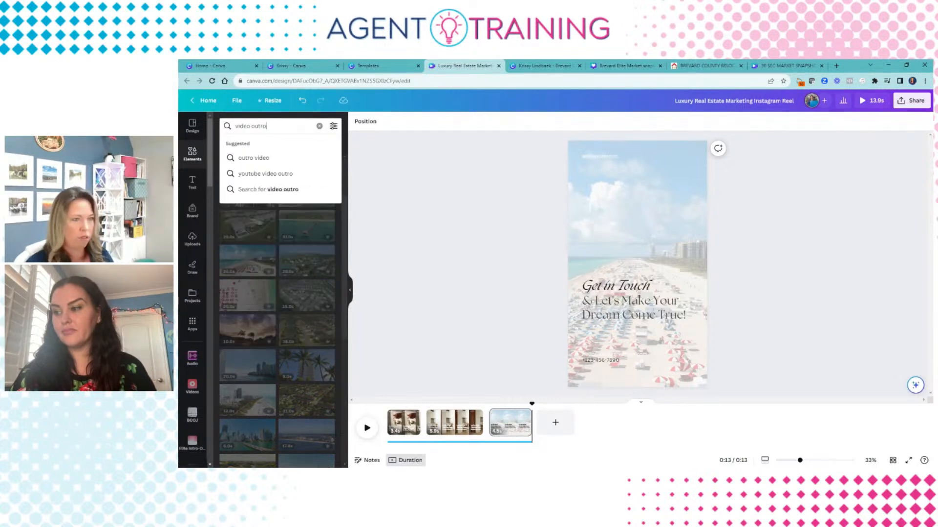
pyautogui.press('Return')
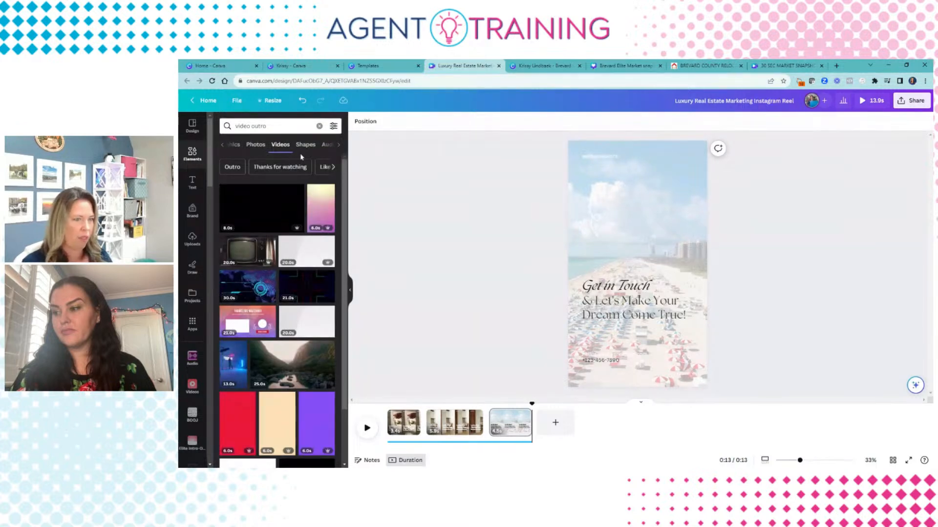
pyautogui.scroll(-3, 318, 192)
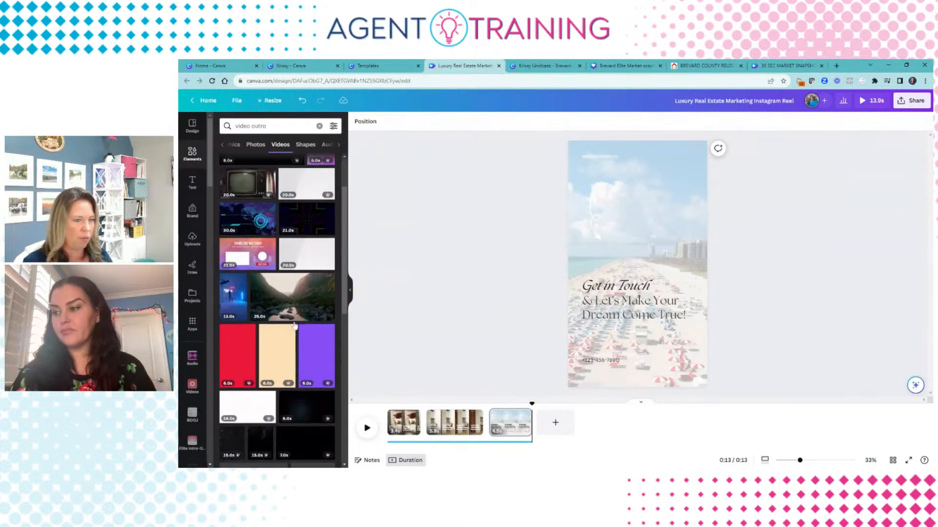
pyautogui.scroll(-5, 274, 306)
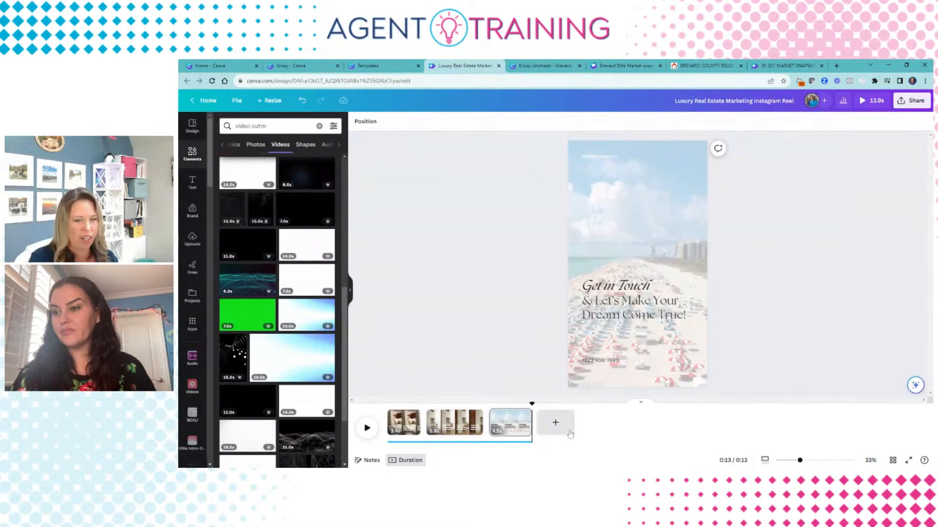
# Step: Add a blank page after the beach page and place the white 14-second "Love You!" video on it
pyautogui.click(555, 422)
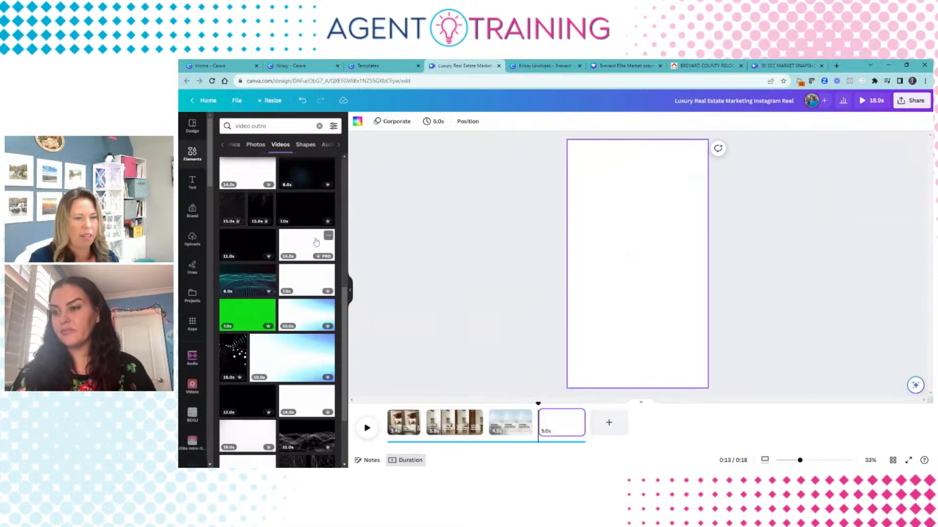
pyautogui.moveTo(314, 231); pyautogui.dragTo(366, 239)
pyautogui.moveTo(600, 197); pyautogui.dragTo(610, 205)
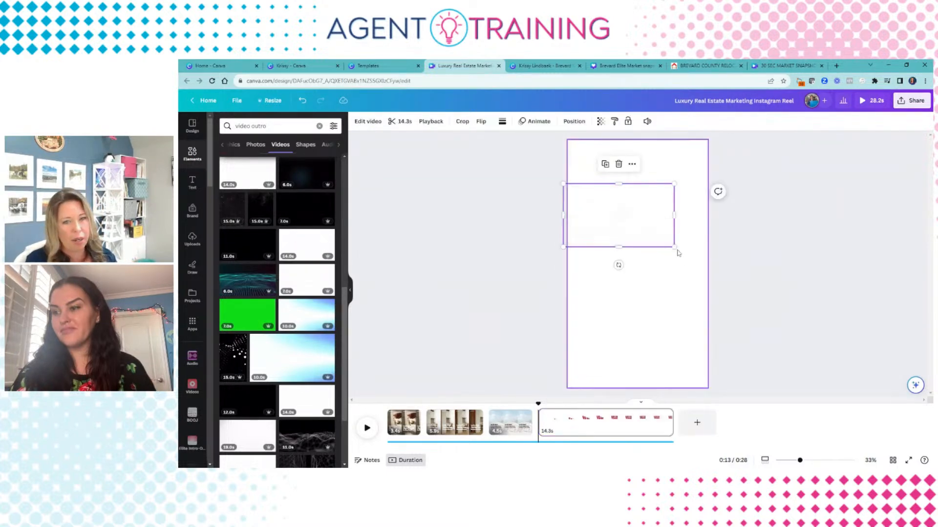
# Step: Enlarge the "Love You!" video beyond the page width and position its lettering in the page's upper half
pyautogui.moveTo(674, 245); pyautogui.dragTo(851, 366)
pyautogui.moveTo(638, 314); pyautogui.dragTo(572, 318)
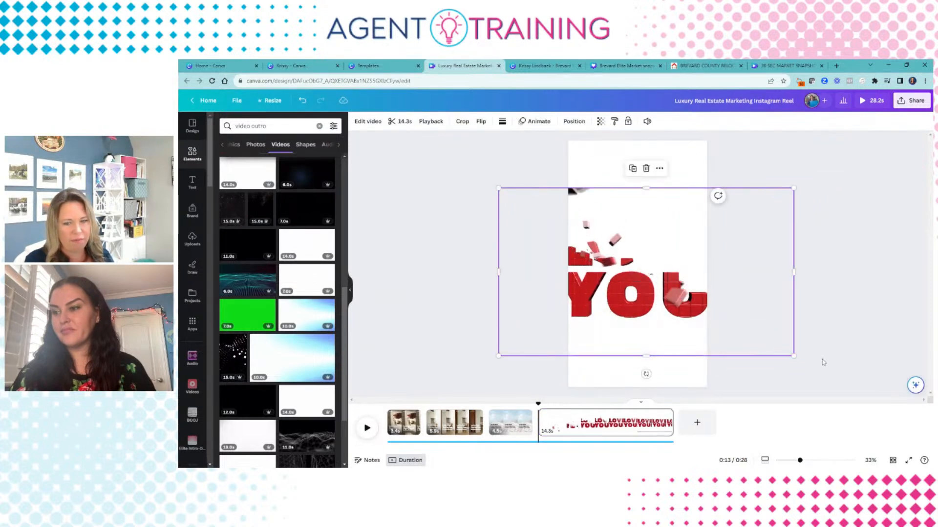
pyautogui.moveTo(793, 356); pyautogui.dragTo(690, 285)
pyautogui.moveTo(583, 236); pyautogui.dragTo(634, 247)
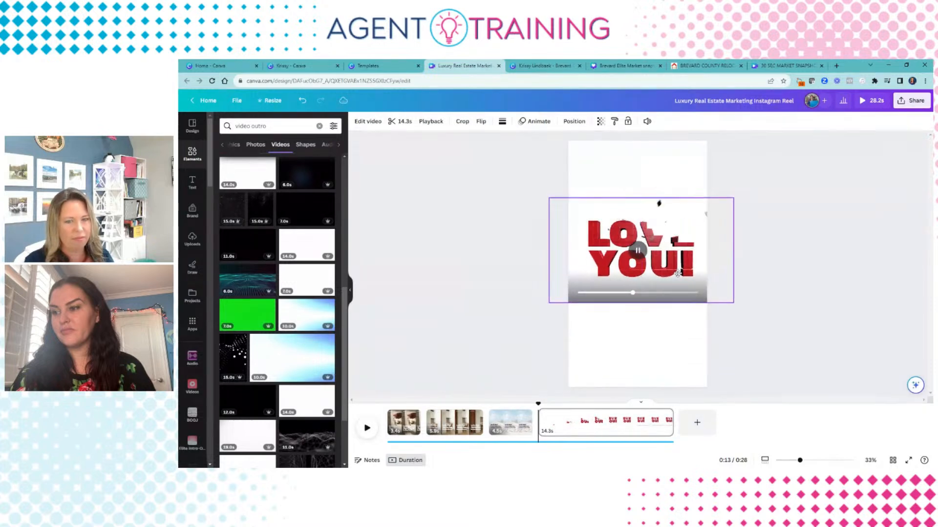
pyautogui.click(427, 304)
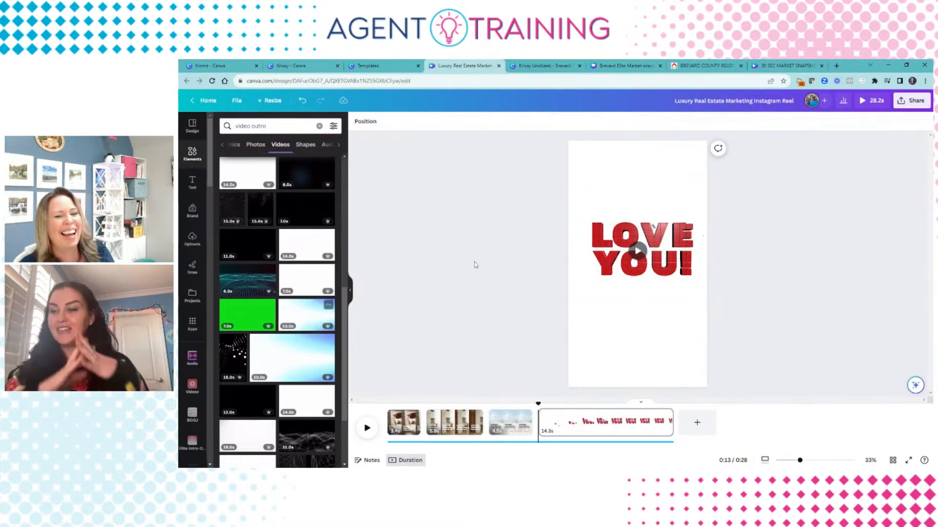
pyautogui.click(623, 234)
pyautogui.moveTo(550, 198); pyautogui.dragTo(524, 184)
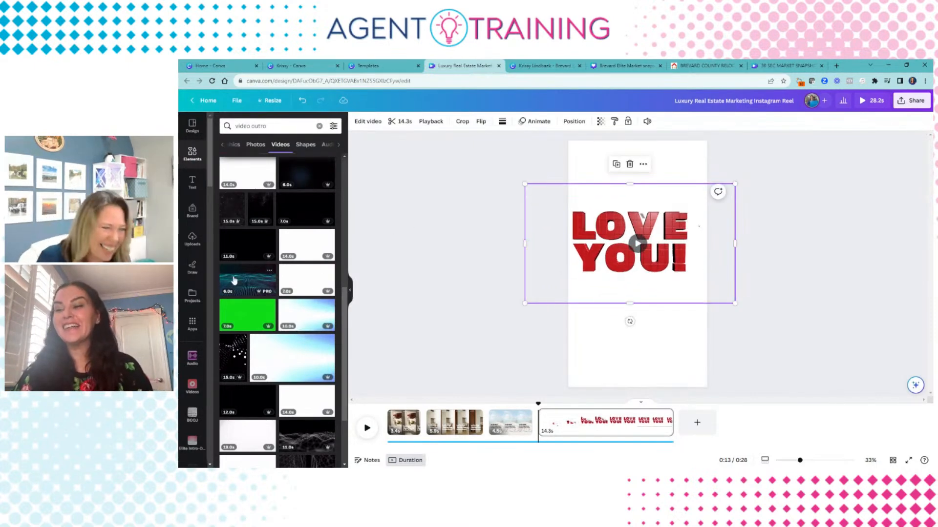
# Step: Place the 13-second vertical studio video with the colored lights over the whole new page
pyautogui.scroll(5, 239, 273)
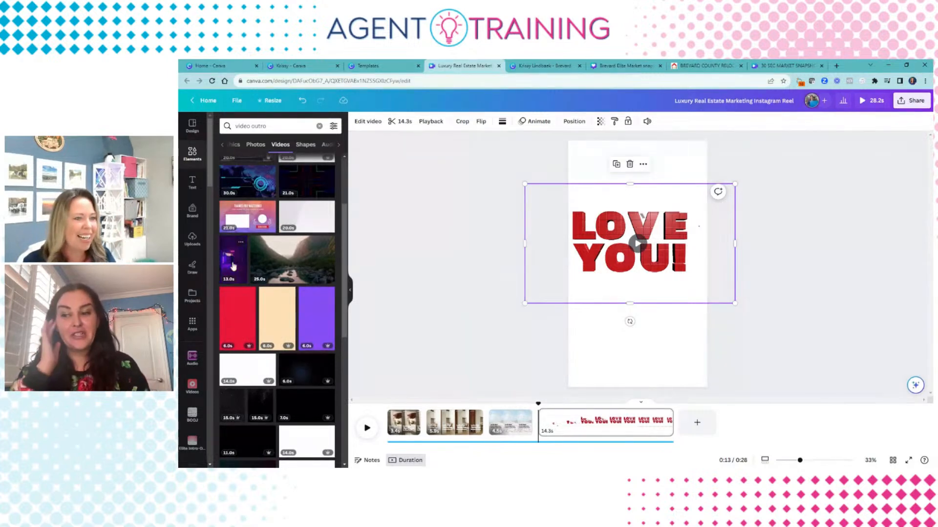
pyautogui.moveTo(247, 266); pyautogui.dragTo(579, 169)
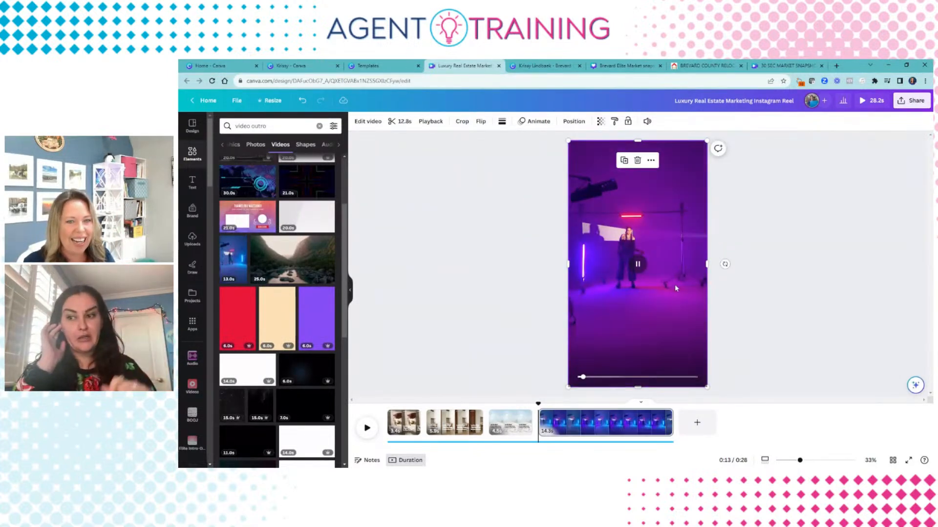
# Step: Search the video elements for "video intro" and deselect the studio video
pyautogui.scroll(1, 218, 179)
pyautogui.scroll(3, 219, 179)
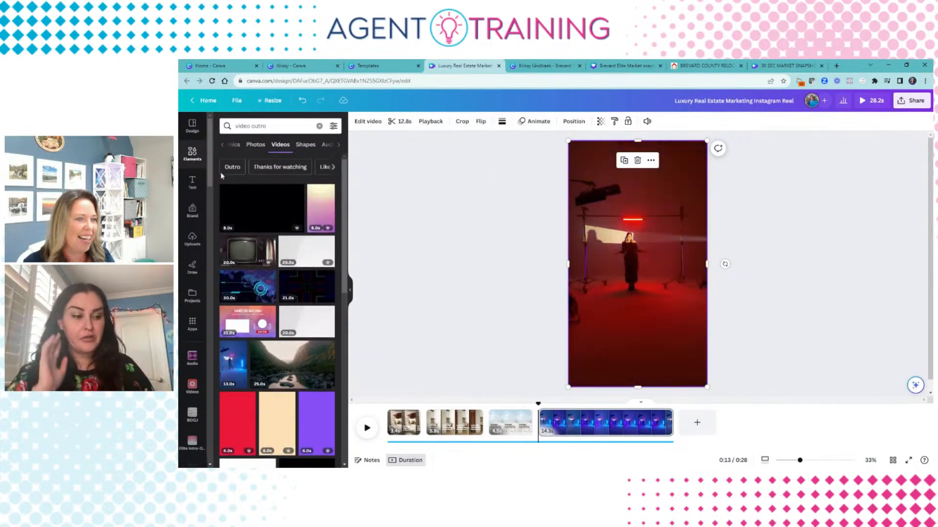
pyautogui.doubleClick(258, 126)
pyautogui.write('intro')
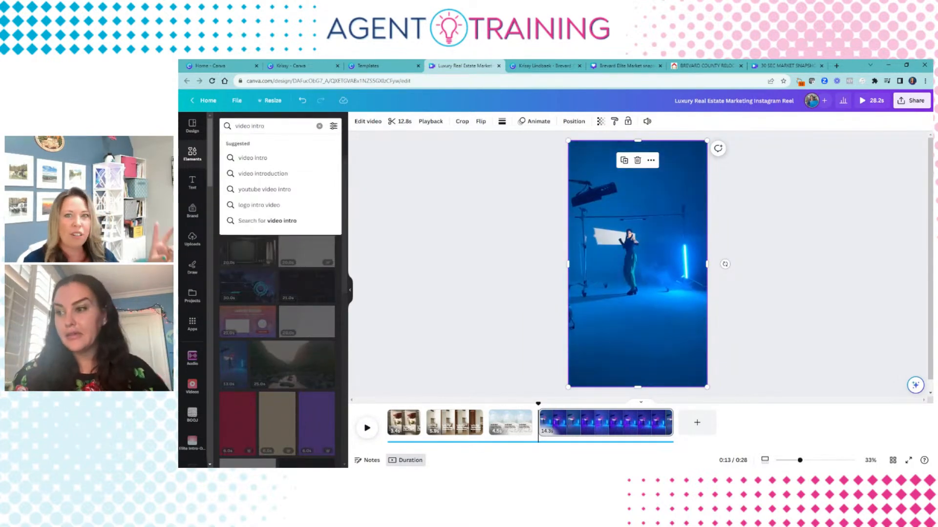
pyautogui.press('Return')
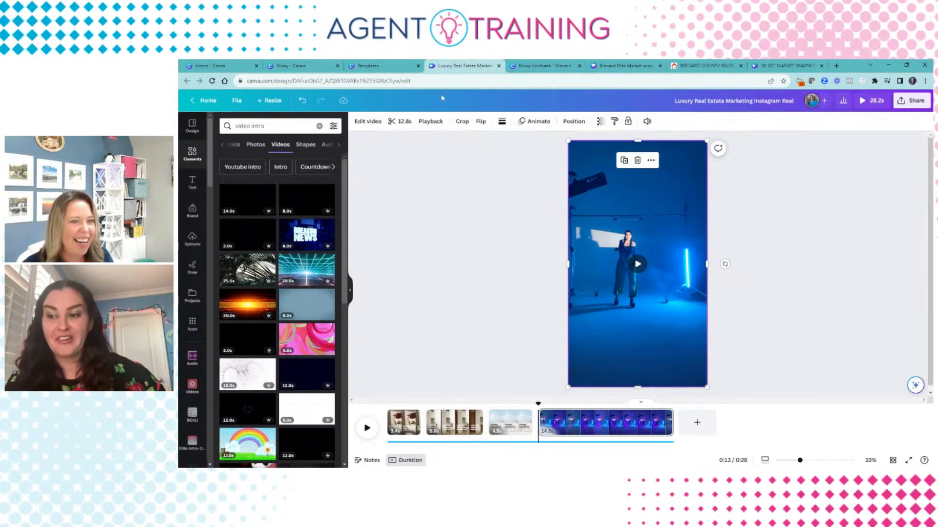
pyautogui.click(495, 170)
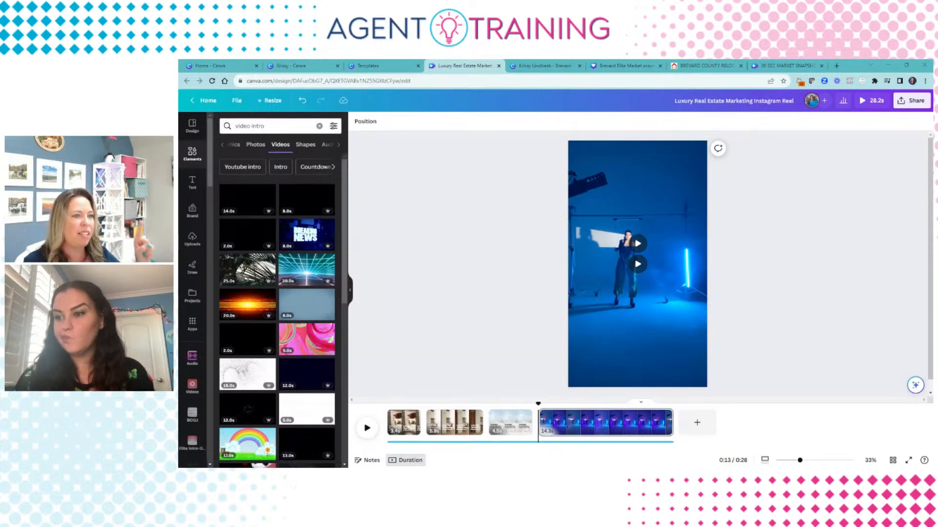
# Step: View the audio results for the "video intro" search and clear the search text
pyautogui.click(328, 146)
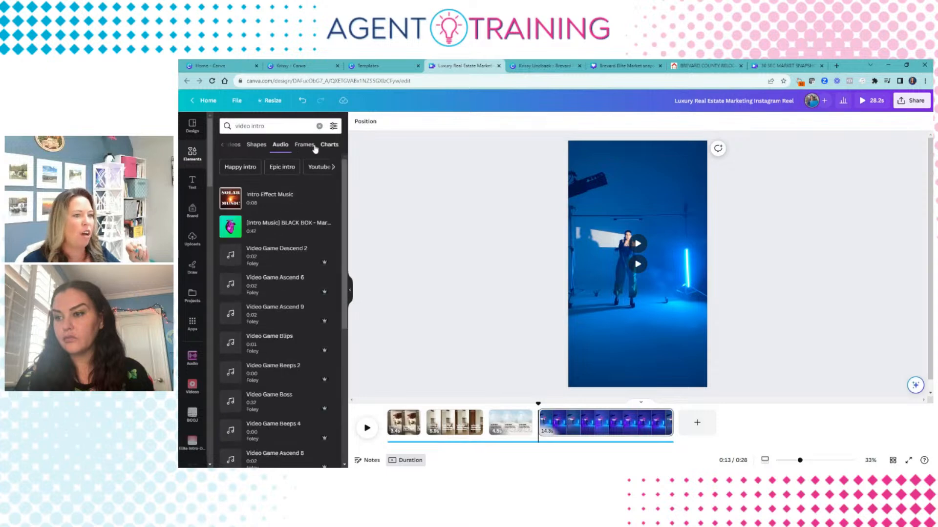
pyautogui.doubleClick(258, 126)
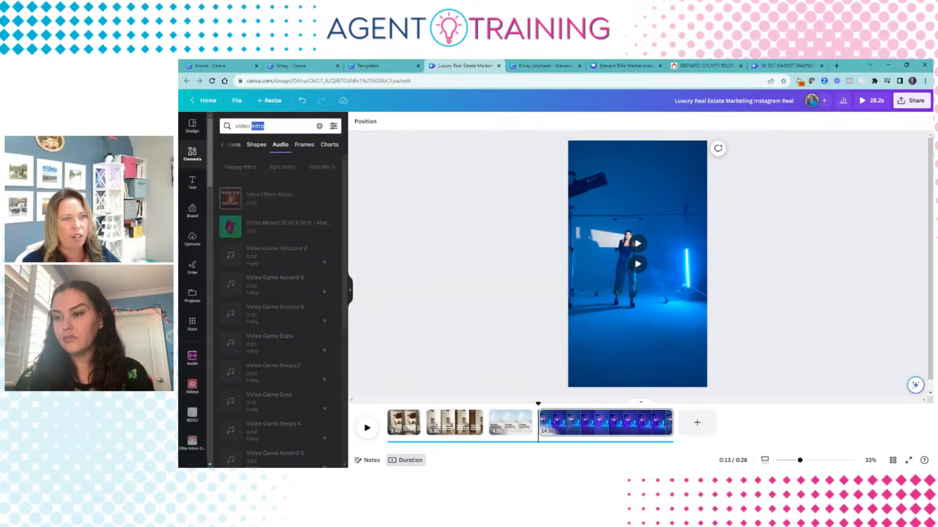
pyautogui.press('Delete')
pyautogui.press('Return')
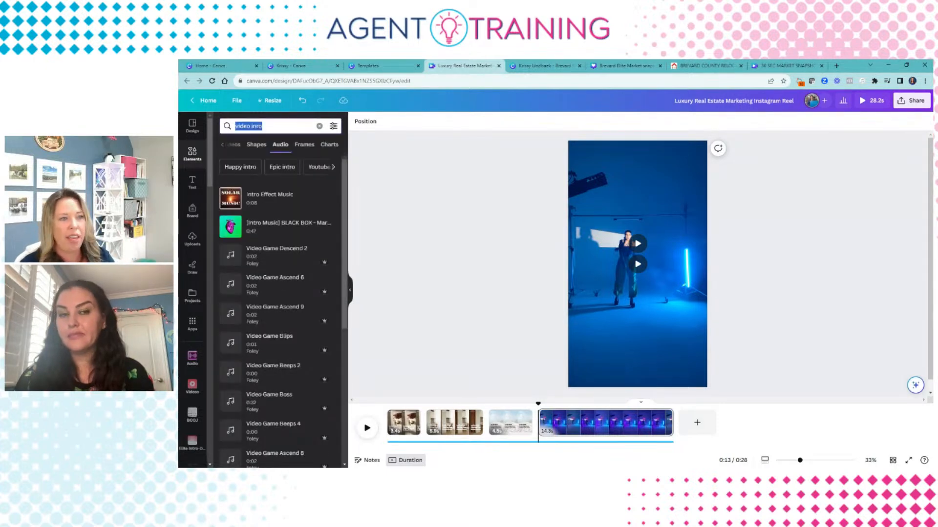
pyautogui.press('BackSpace')
pyautogui.press('Return')
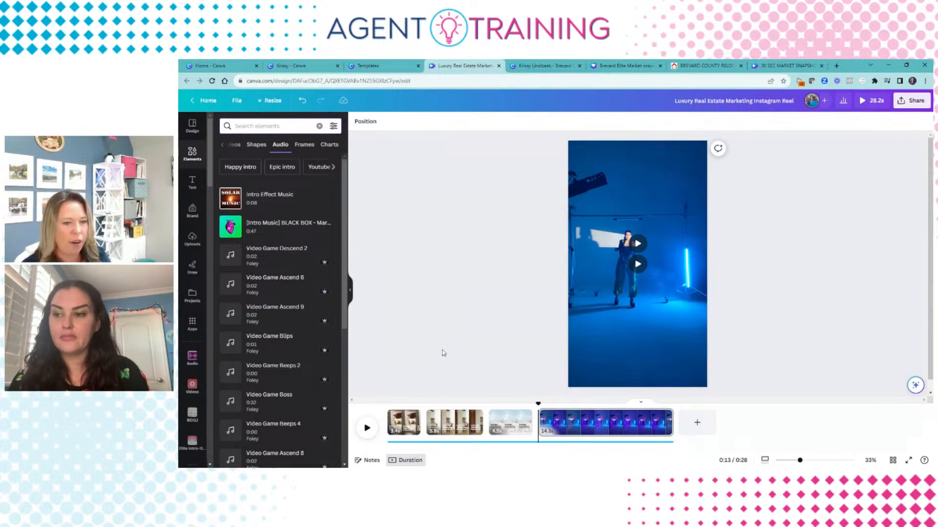
# Step: Return to the home page, open the recent design "Write captivating blogs (reel)" and play it
pyautogui.click(208, 101)
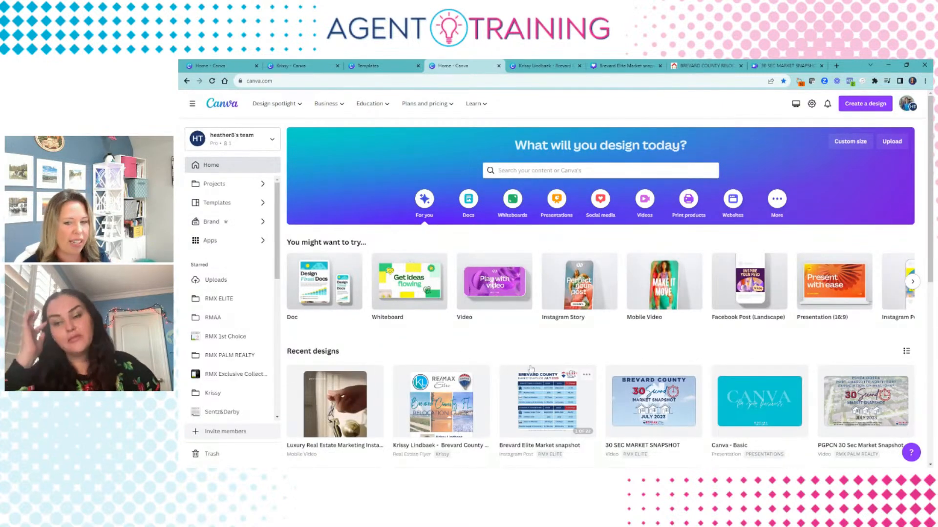
pyautogui.scroll(-3, 507, 281)
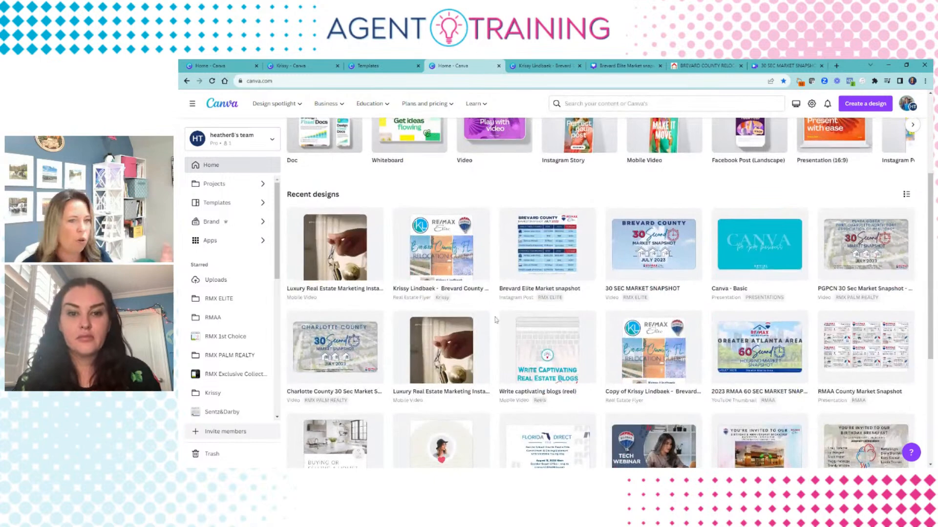
pyautogui.scroll(2, 496, 320)
pyautogui.scroll(-3, 538, 312)
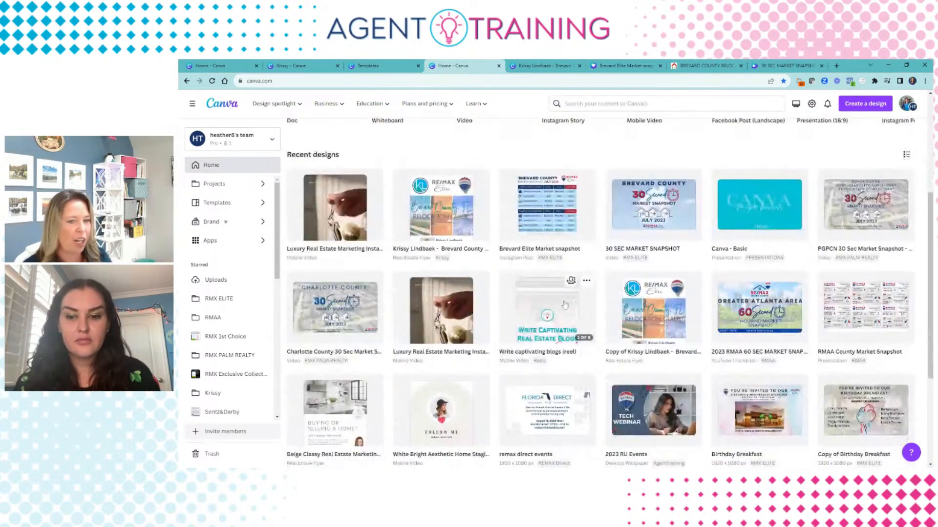
pyautogui.click(564, 305)
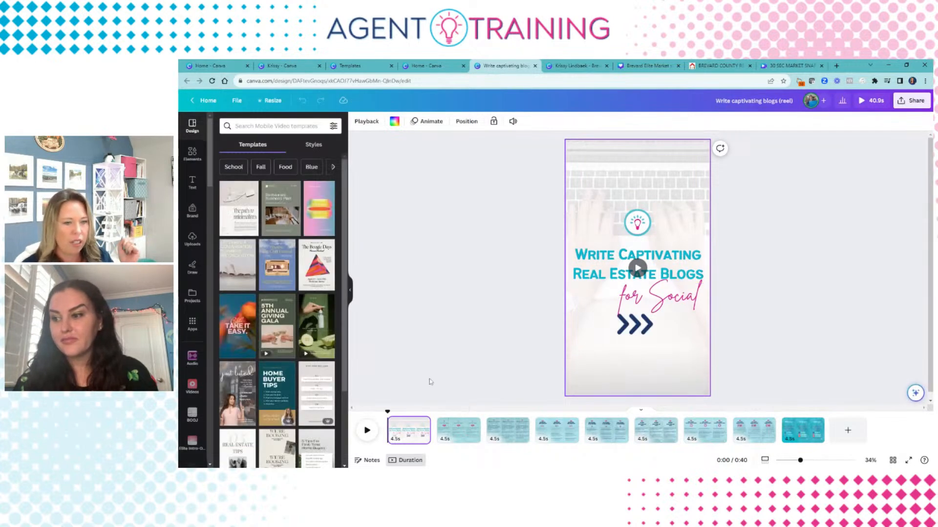
pyautogui.press('space')
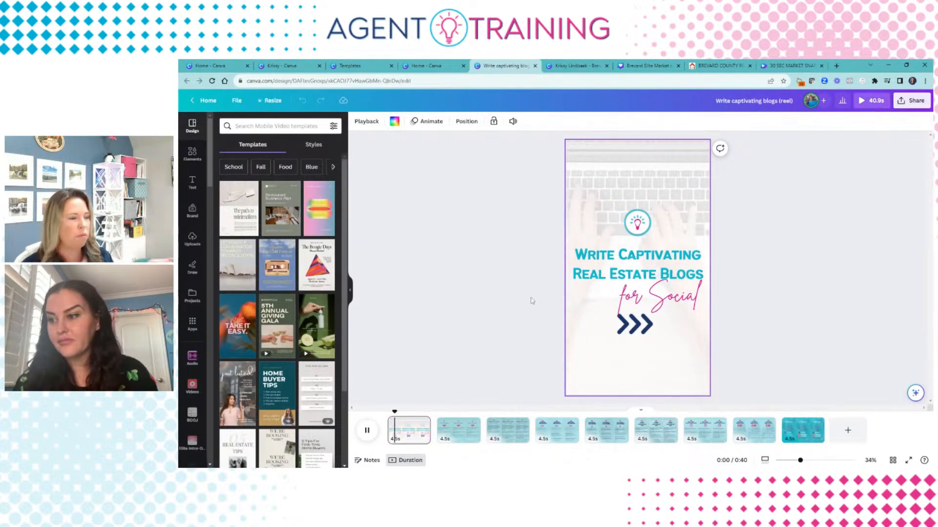
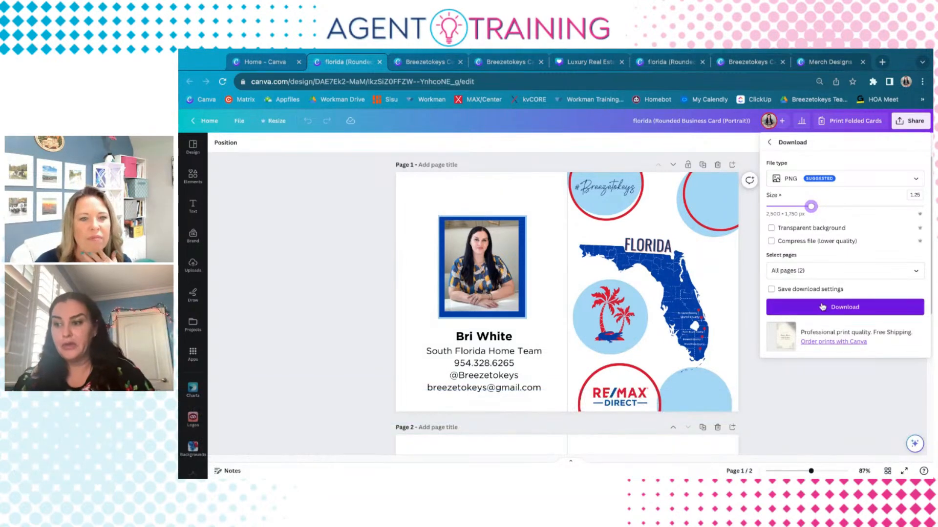
# Step: Download both pages of the Florida business card as PNG and open the snug harbor postcard from the recent designs
pyautogui.click(822, 306)
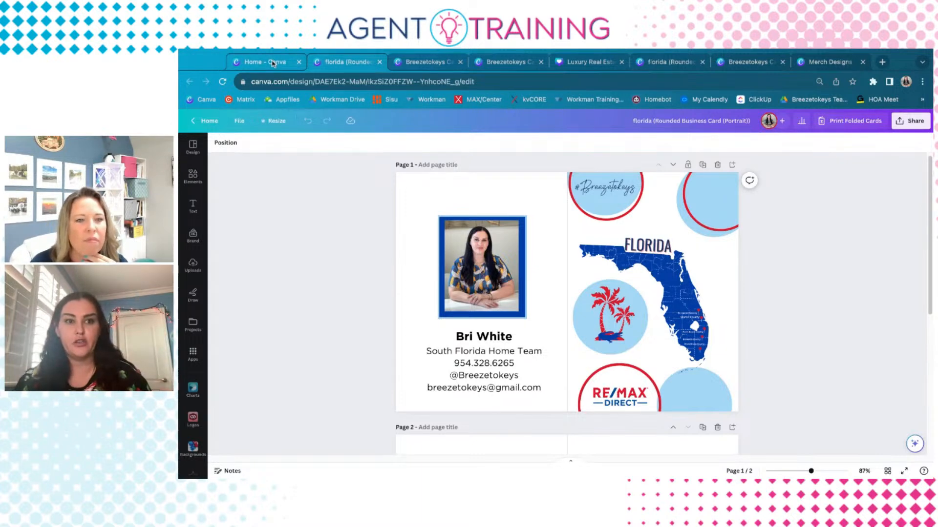
pyautogui.click(273, 63)
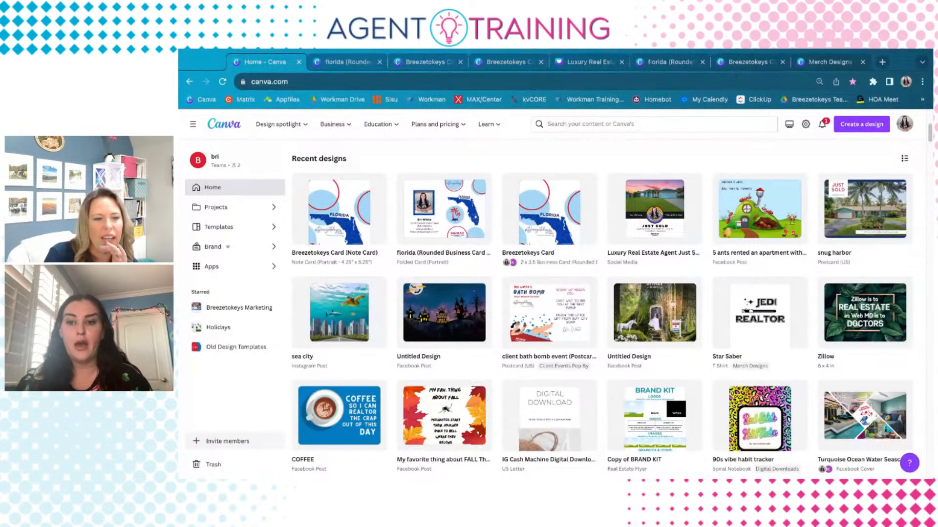
pyautogui.moveTo(427, 128)
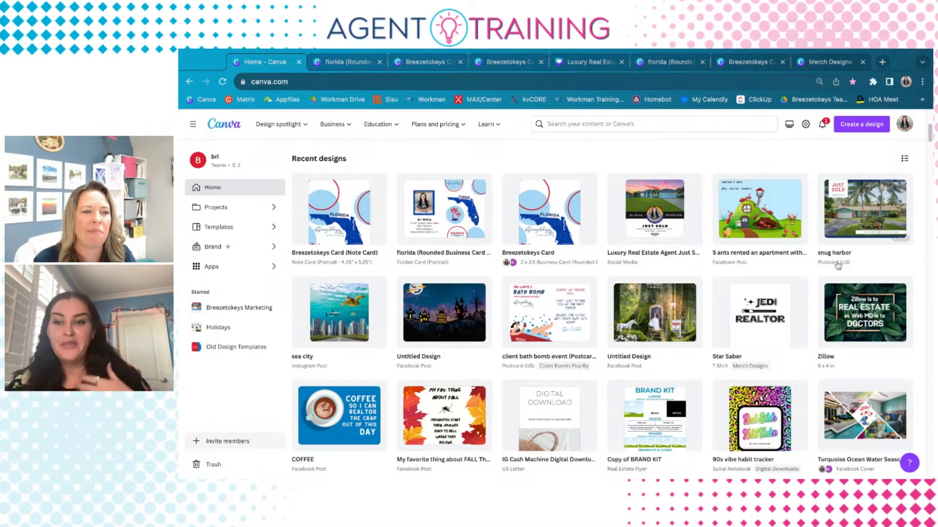
pyautogui.click(873, 220)
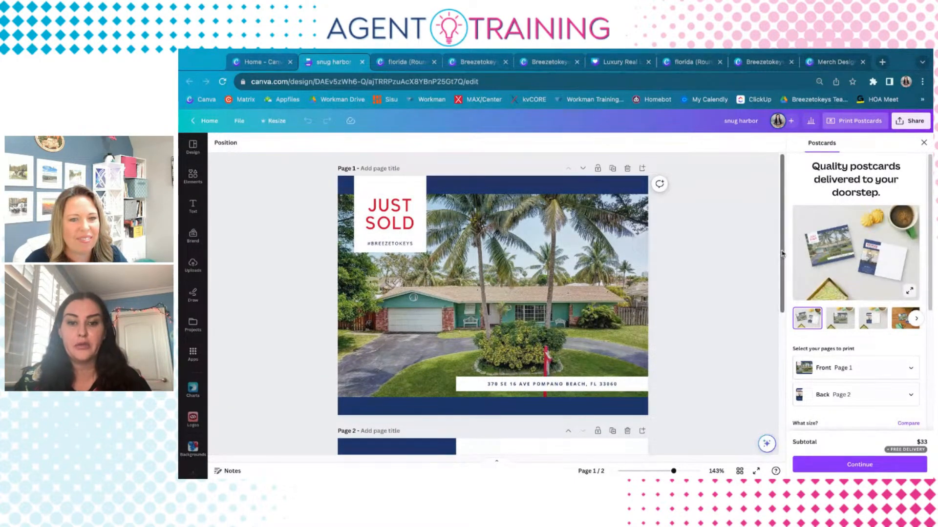
pyautogui.scroll(-2, 781, 253)
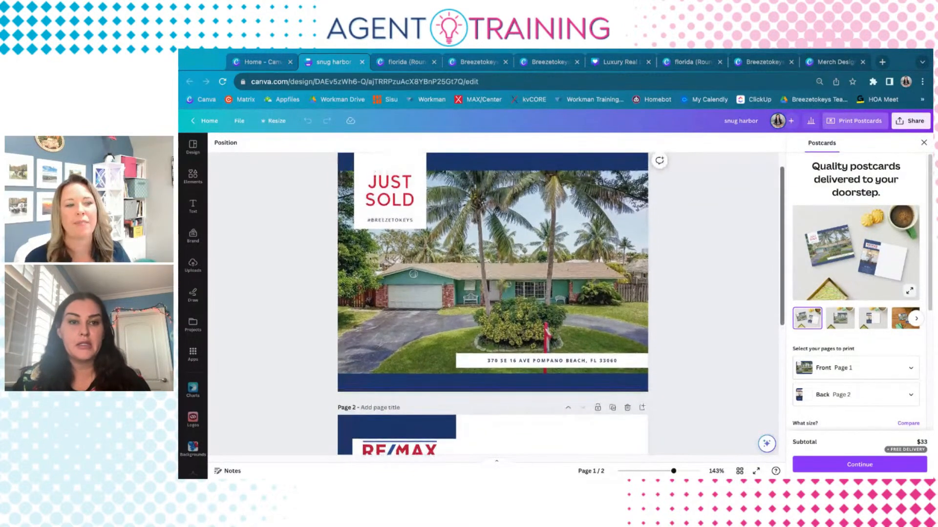
pyautogui.scroll(-2, 492, 302)
pyautogui.scroll(2, 492, 303)
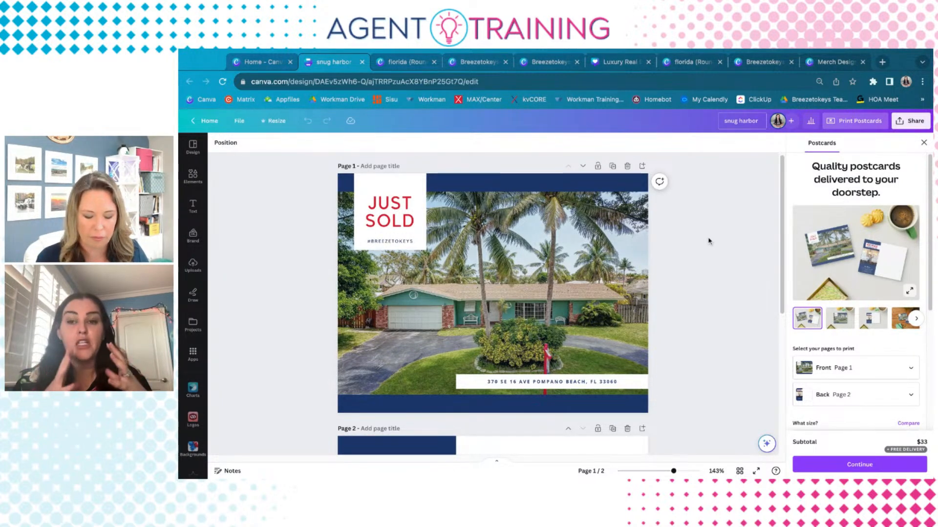
# Step: Title page 1 of the postcard "Front Postcard"
pyautogui.click(396, 165)
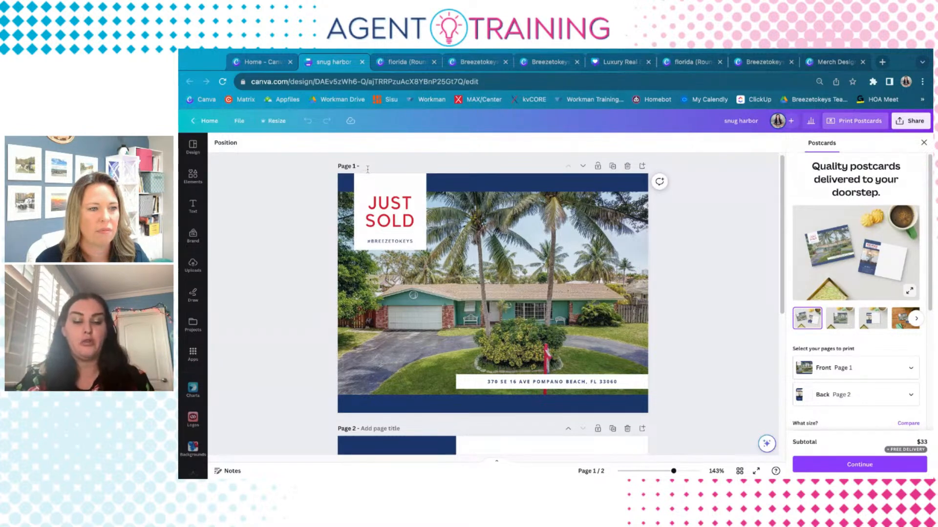
pyautogui.click(368, 166)
pyautogui.write('Fr')
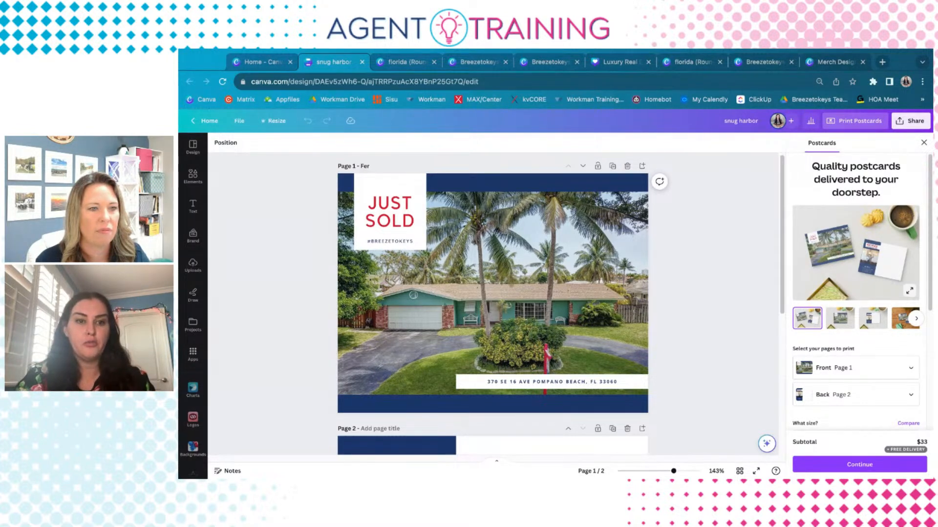
pyautogui.write('ont of')
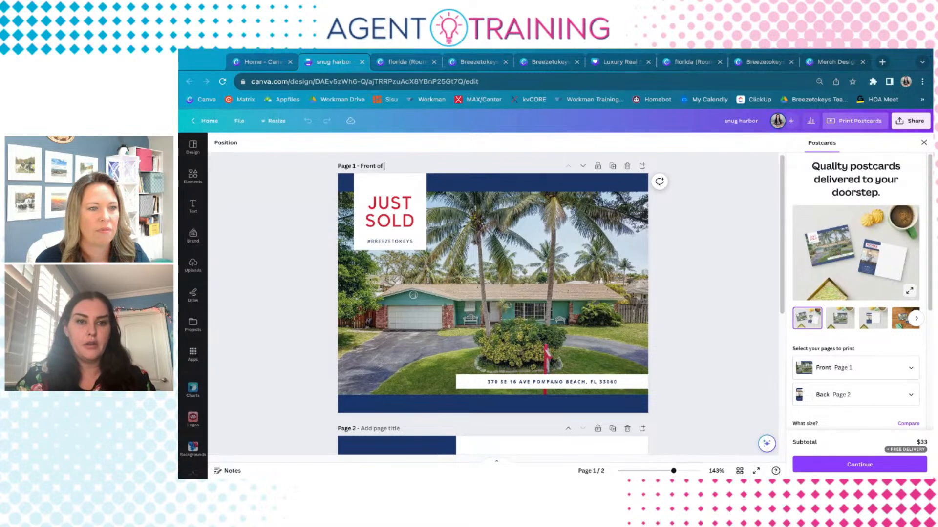
pyautogui.press('BackSpace')
pyautogui.press('BackSpace')
pyautogui.write('Postcard')
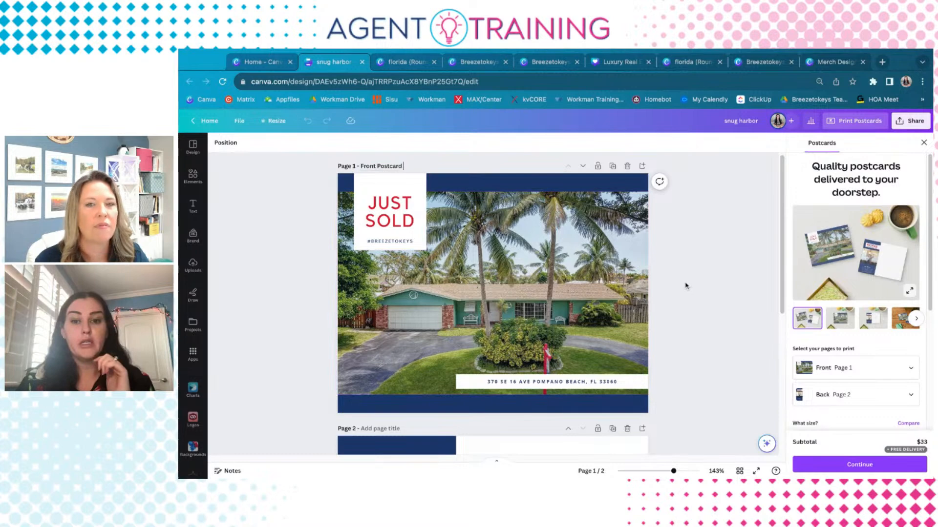
pyautogui.press('Return')
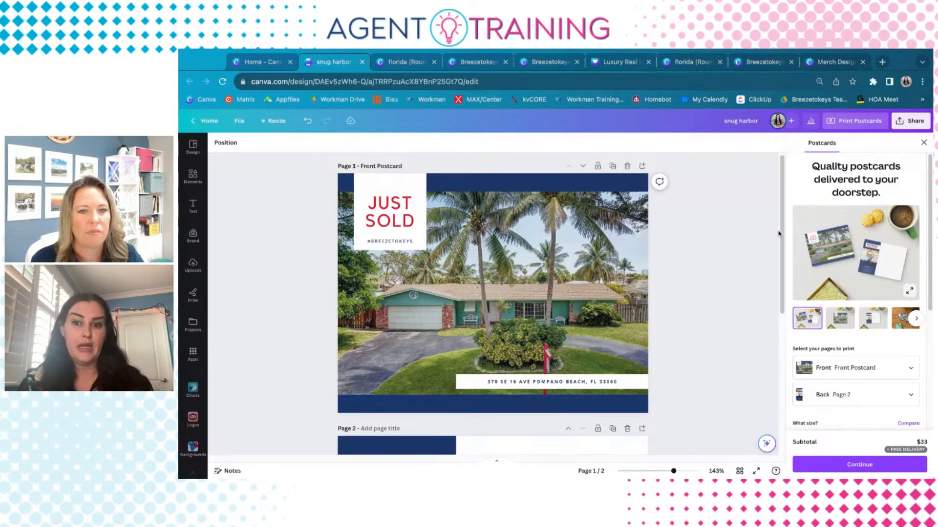
# Step: Title page 2 of the postcard "Back Postcard"
pyautogui.scroll(-5, 781, 233)
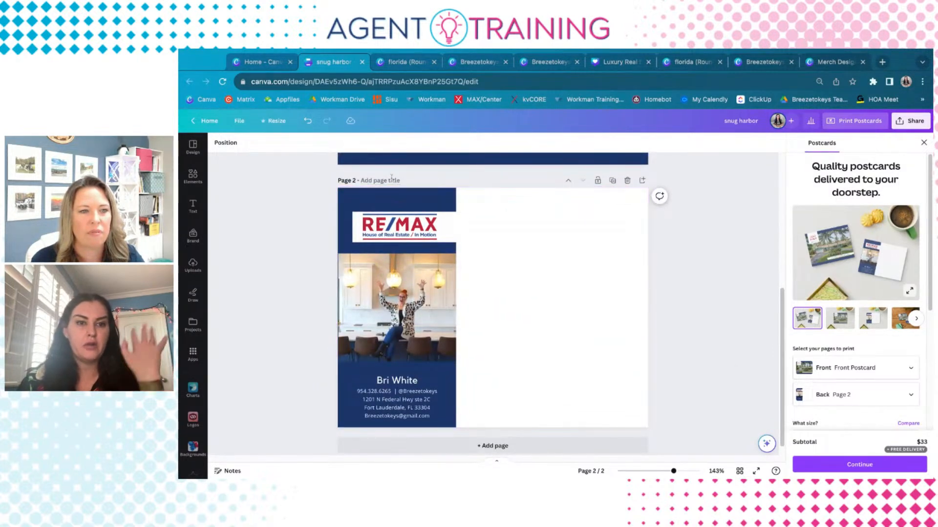
pyautogui.click(392, 179)
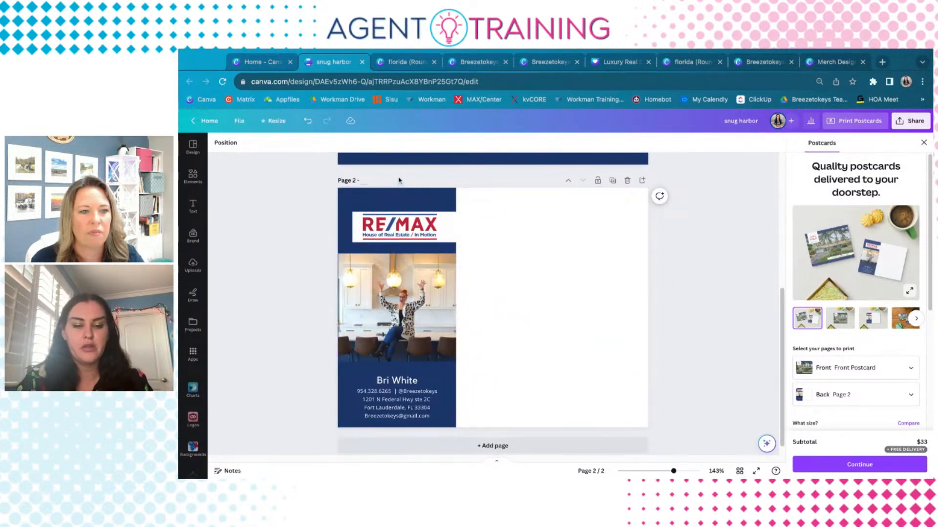
pyautogui.write('Back P')
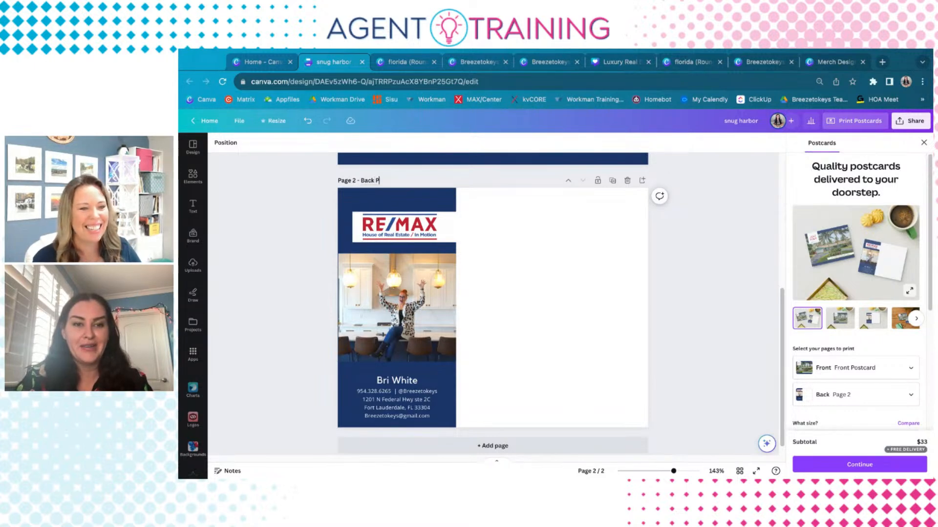
pyautogui.write('ostcard')
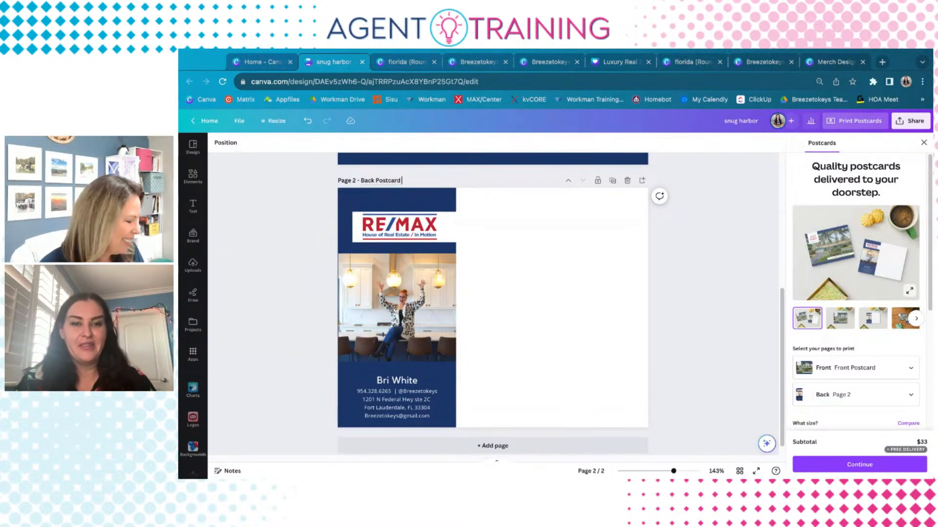
pyautogui.click(723, 302)
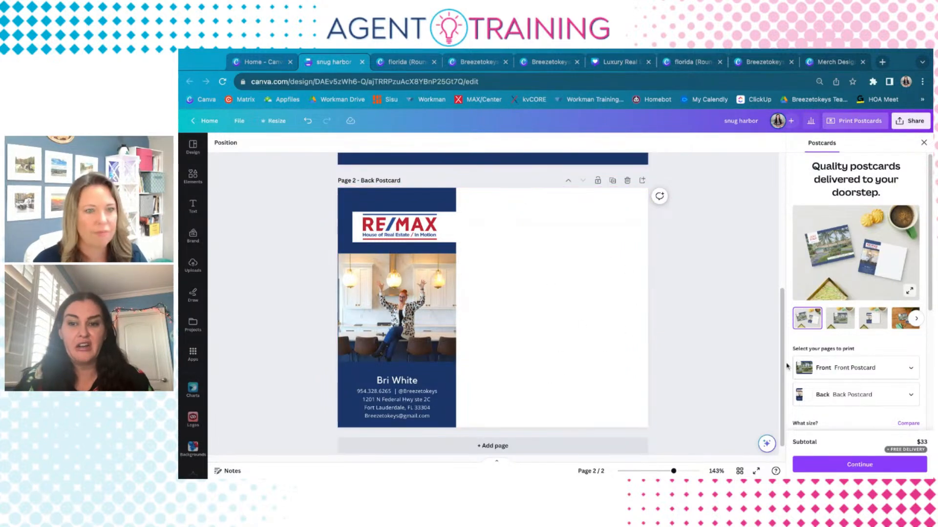
# Step: Inspect the front page's layers by selecting its blue background, house photo and white "Just Sold" box, and clear the selection
pyautogui.scroll(4, 782, 364)
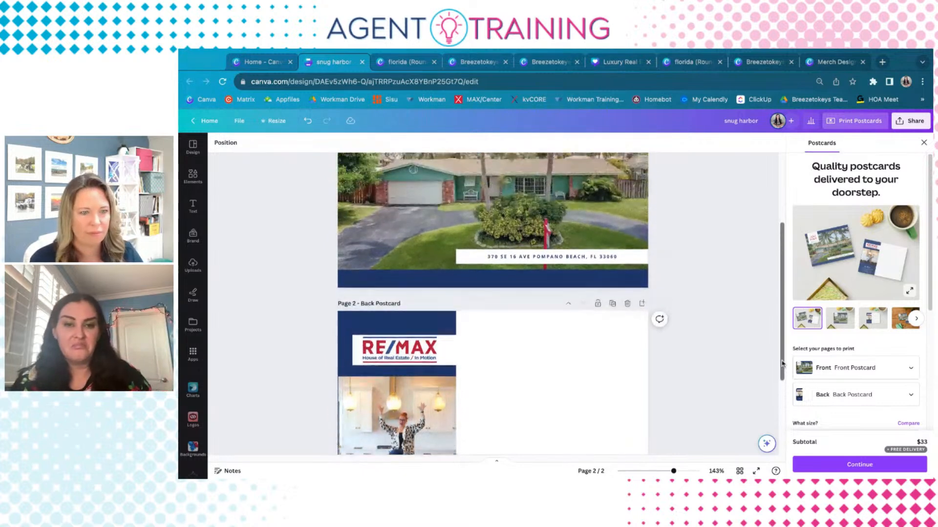
pyautogui.scroll(2, 493, 303)
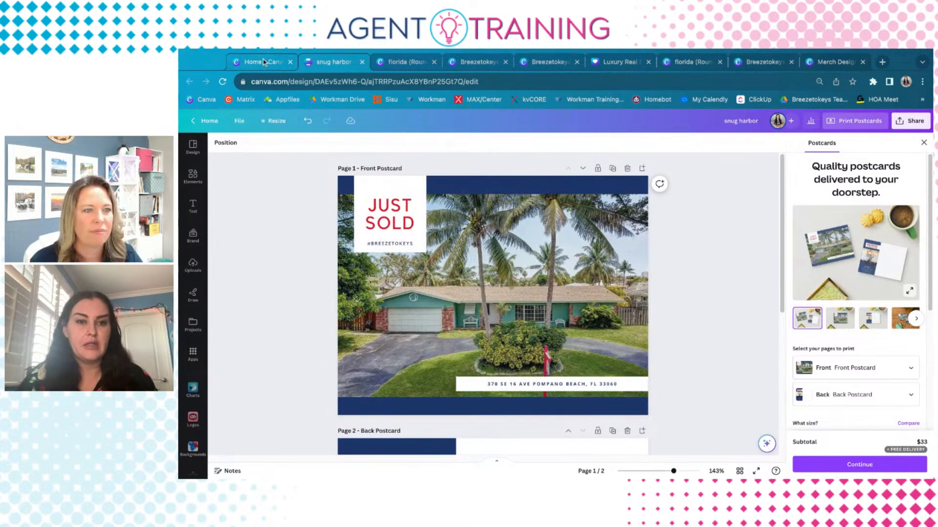
pyautogui.click(494, 187)
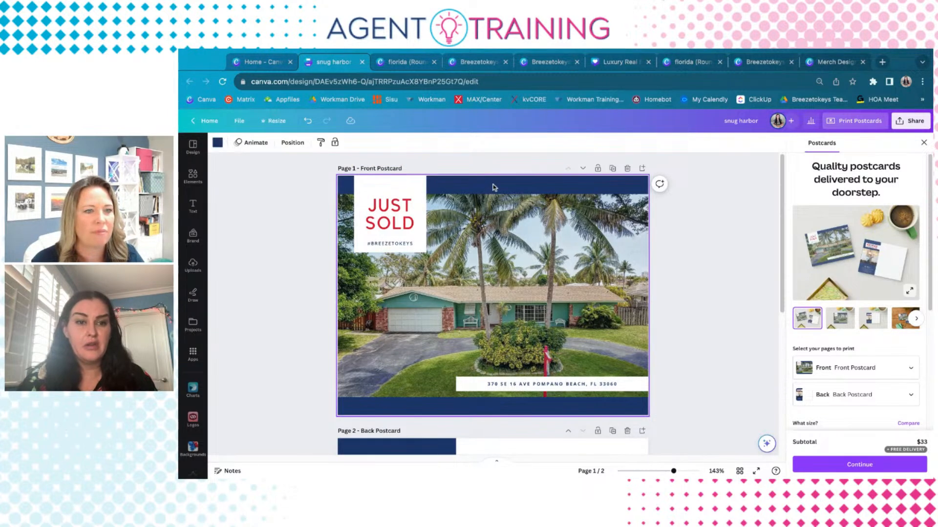
pyautogui.click(493, 187)
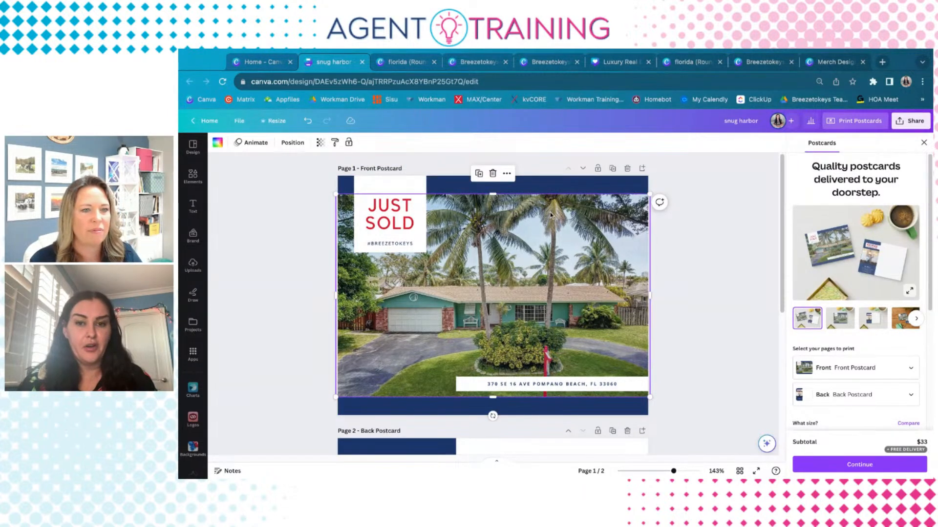
pyautogui.click(567, 180)
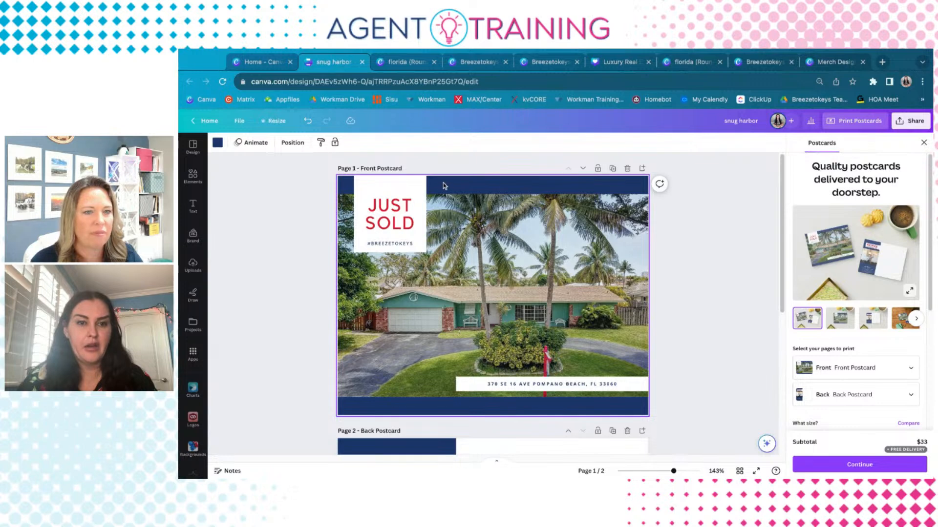
pyautogui.click(421, 188)
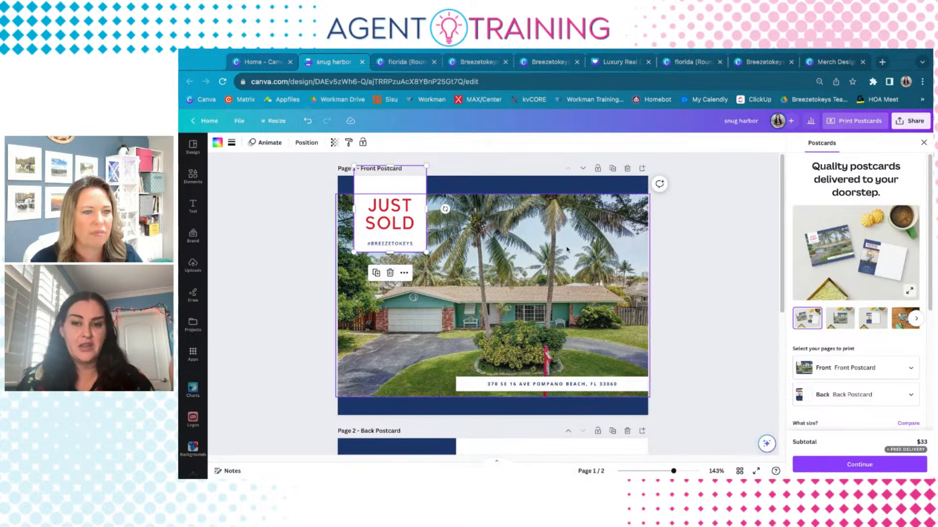
pyautogui.click(728, 288)
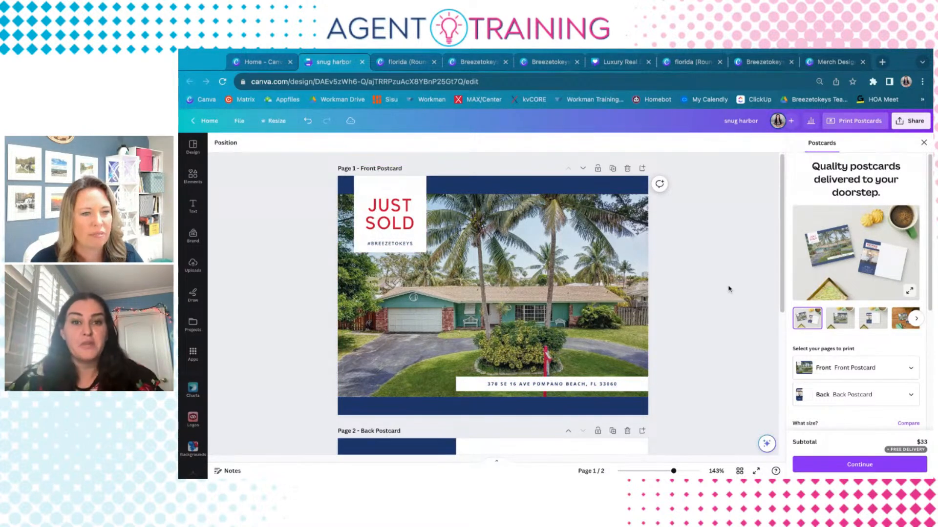
# Step: Open the design elements library for the front postcard
pyautogui.click(193, 176)
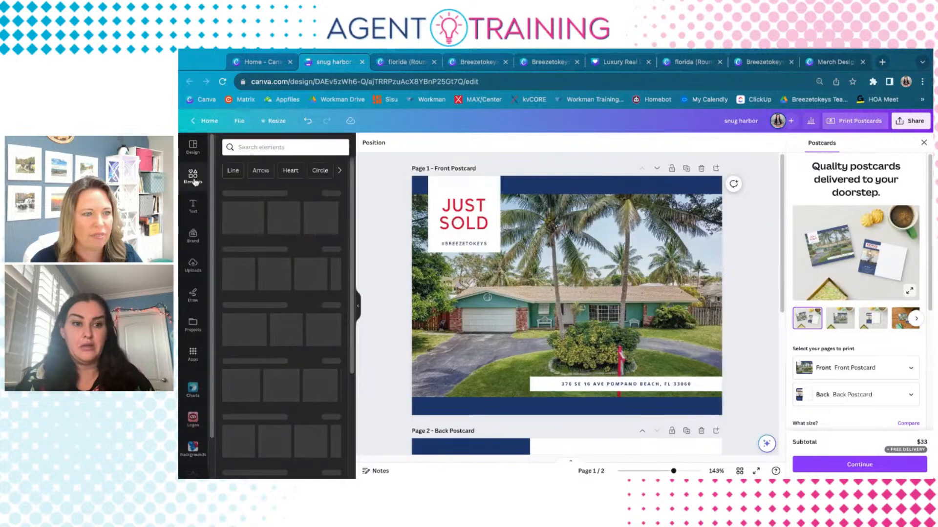